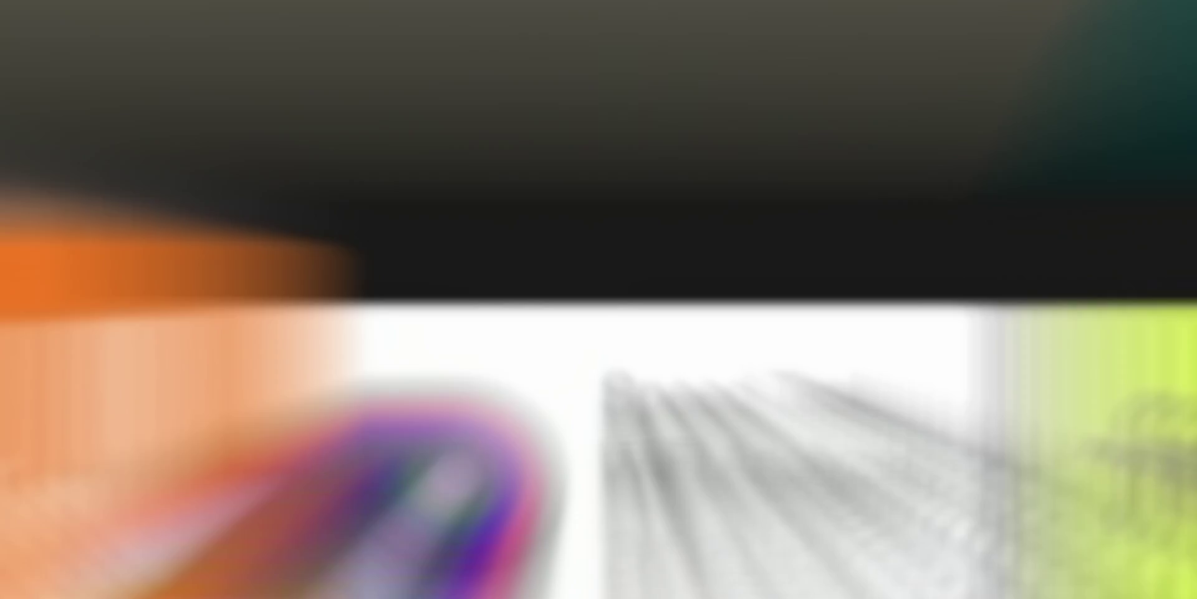
Step: Wake the Fire TV and move right along the home apps row toward freevee
key(Right)
key(Right)
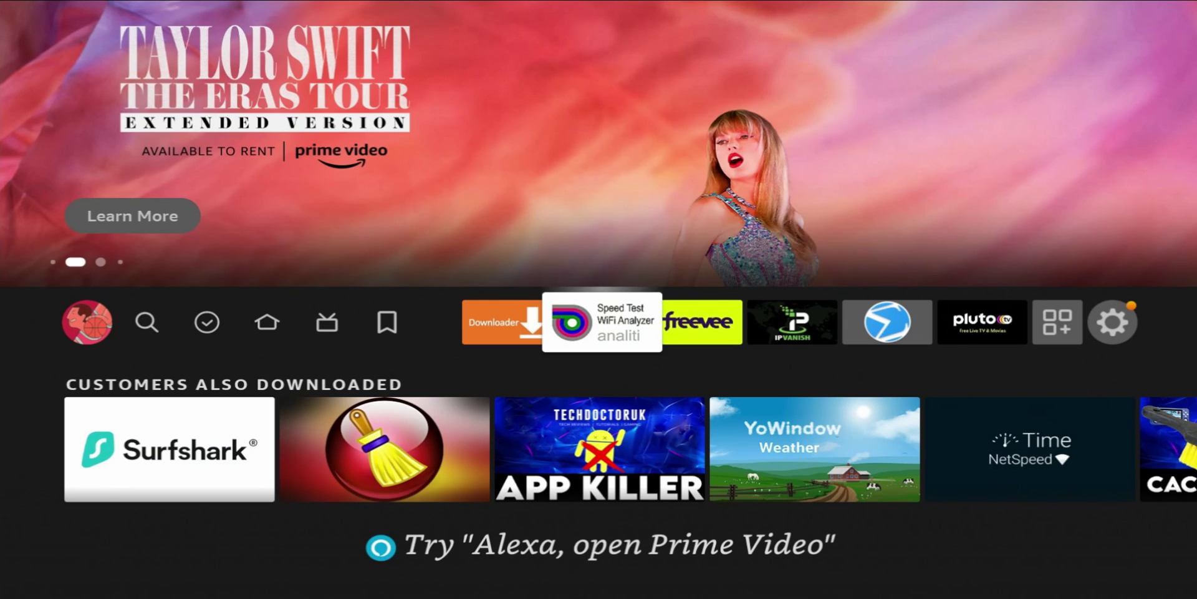
key(Right)
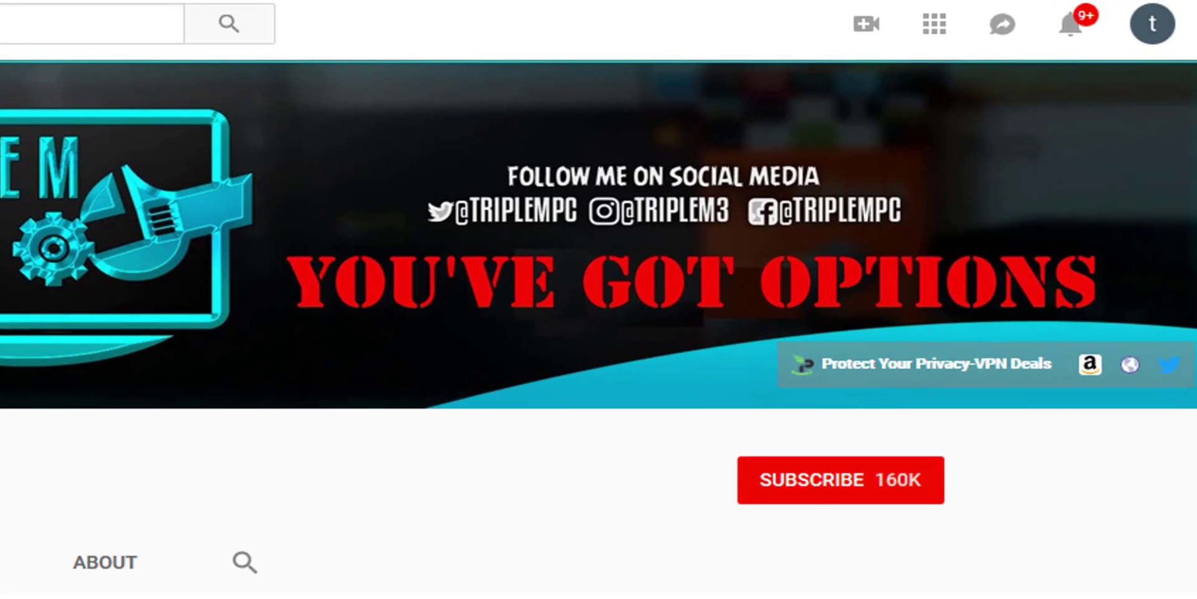
Step: Press the red SUBSCRIBE button on the YouTube channel page
click(829, 490)
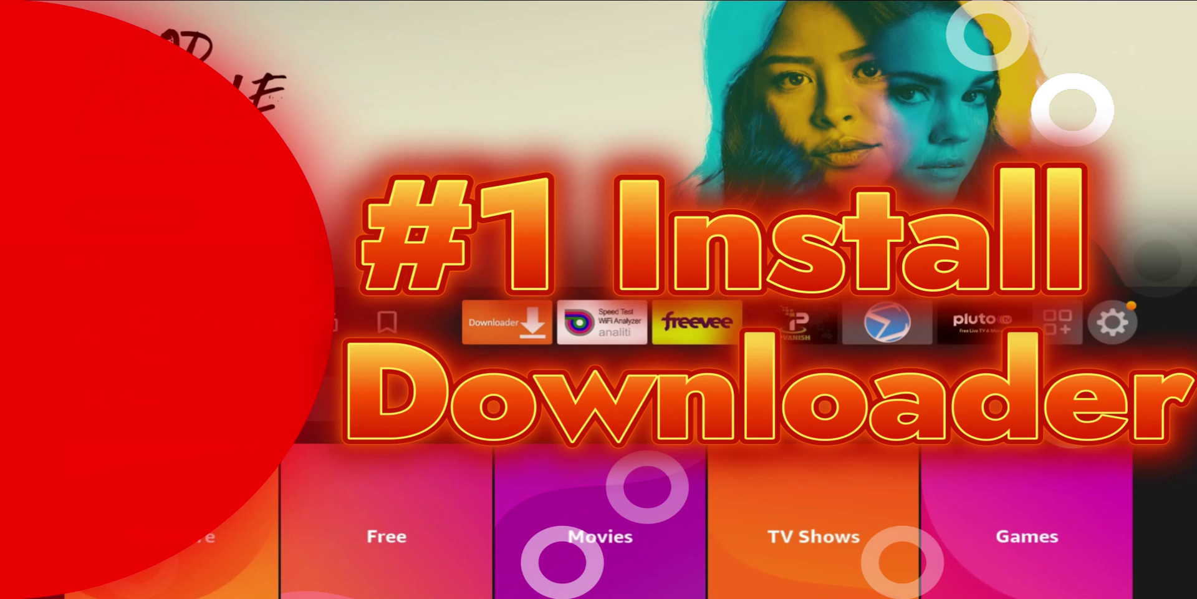
Step: Spell 'Downloader' on the search keyboard, run the search, then go back Home
key(Down)
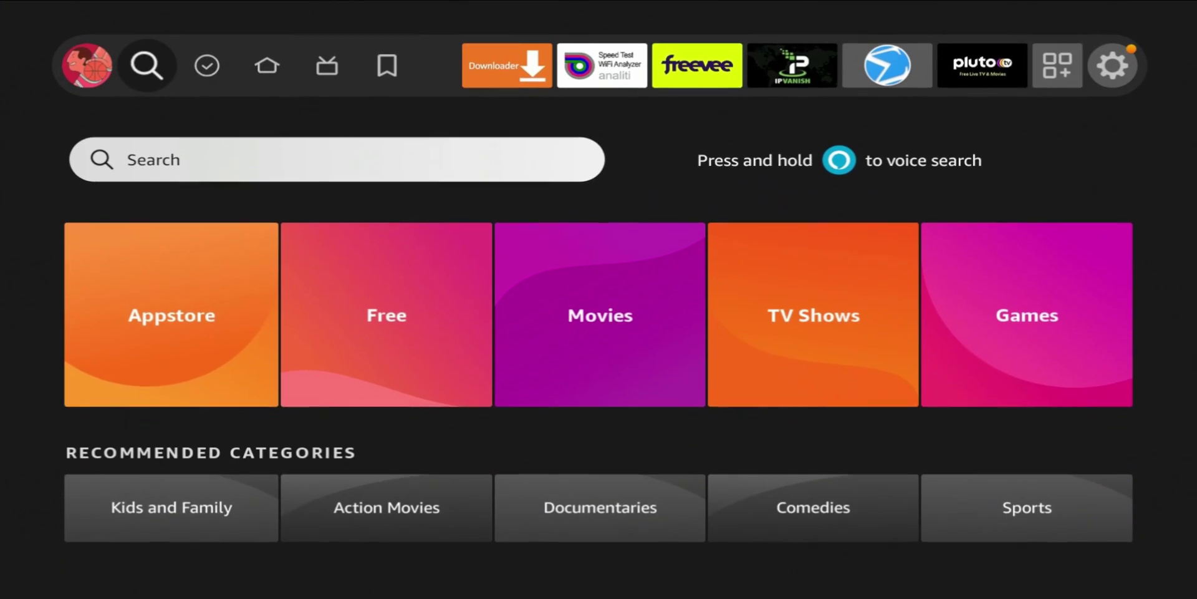
key(Return)
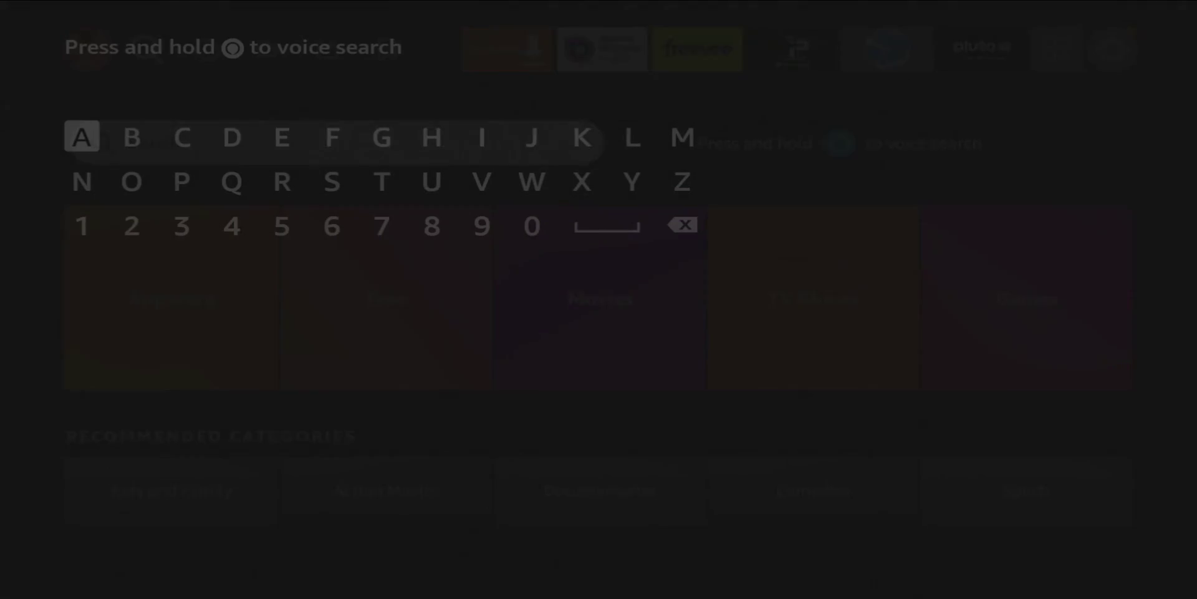
key(Right)
key(Down)
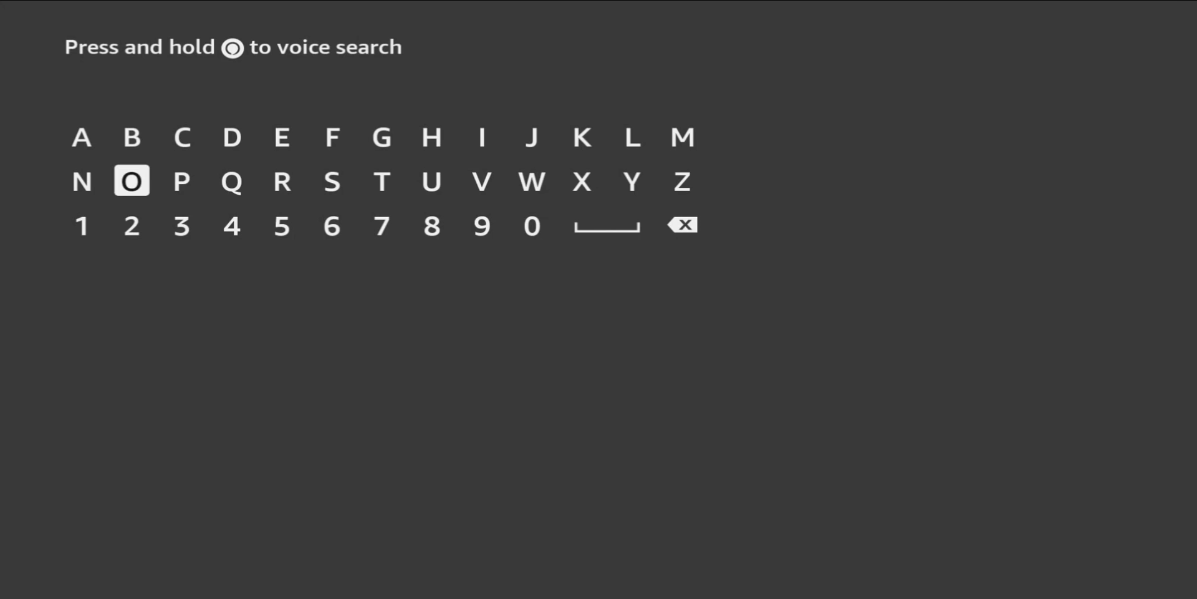
key(Right)
key(Up)
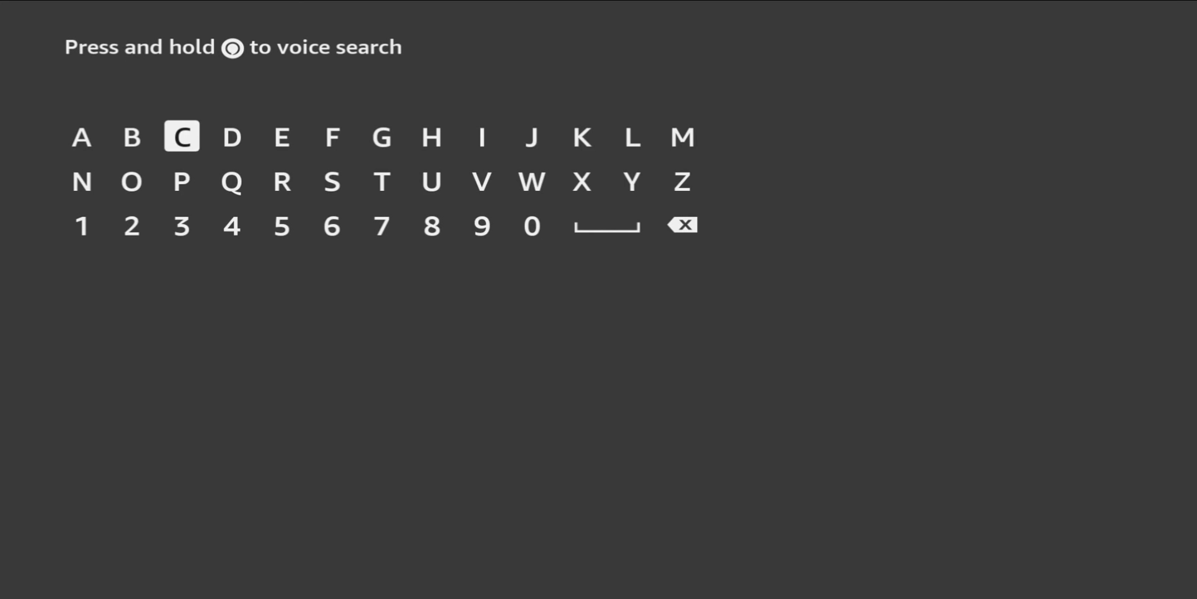
key(Right)
key(Right)
key(Down)
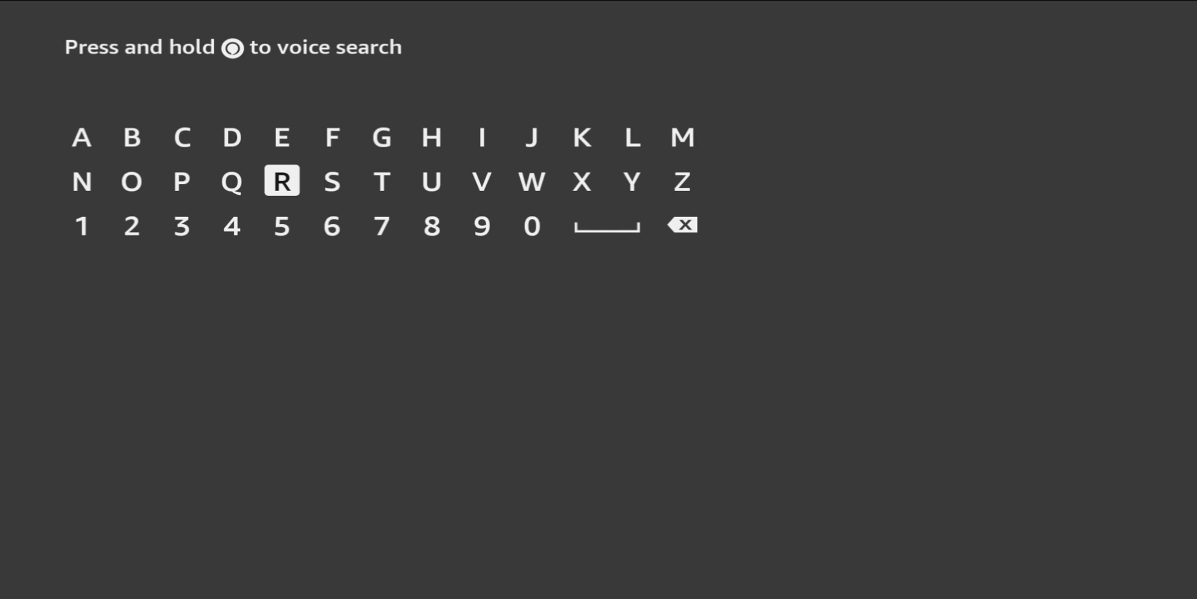
key(XF86Search)
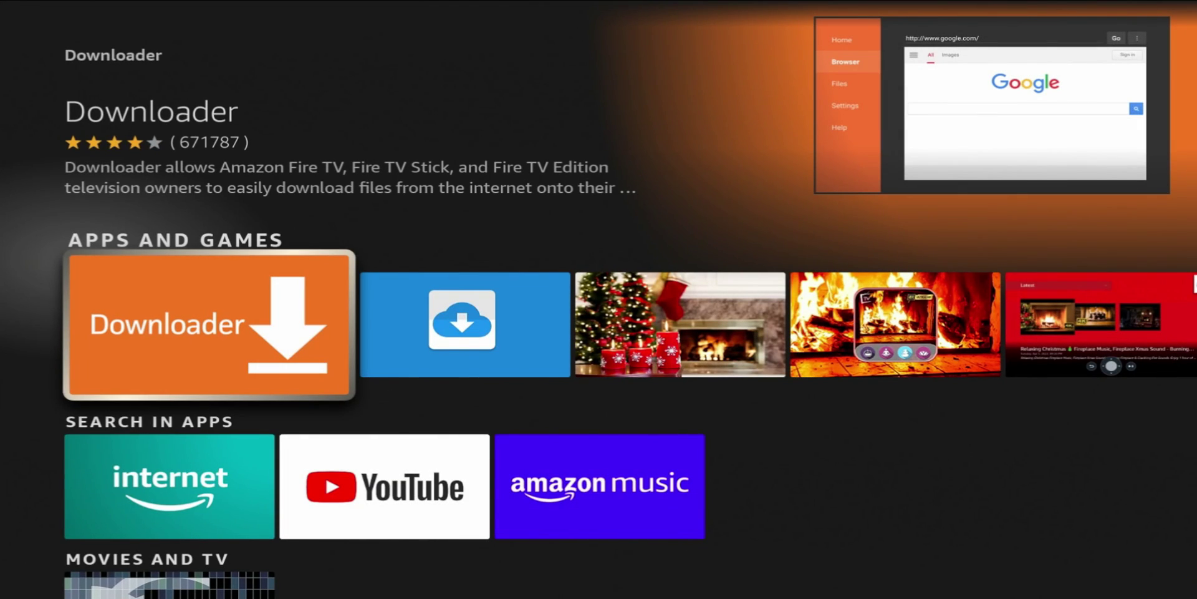
key(XF86HomePage)
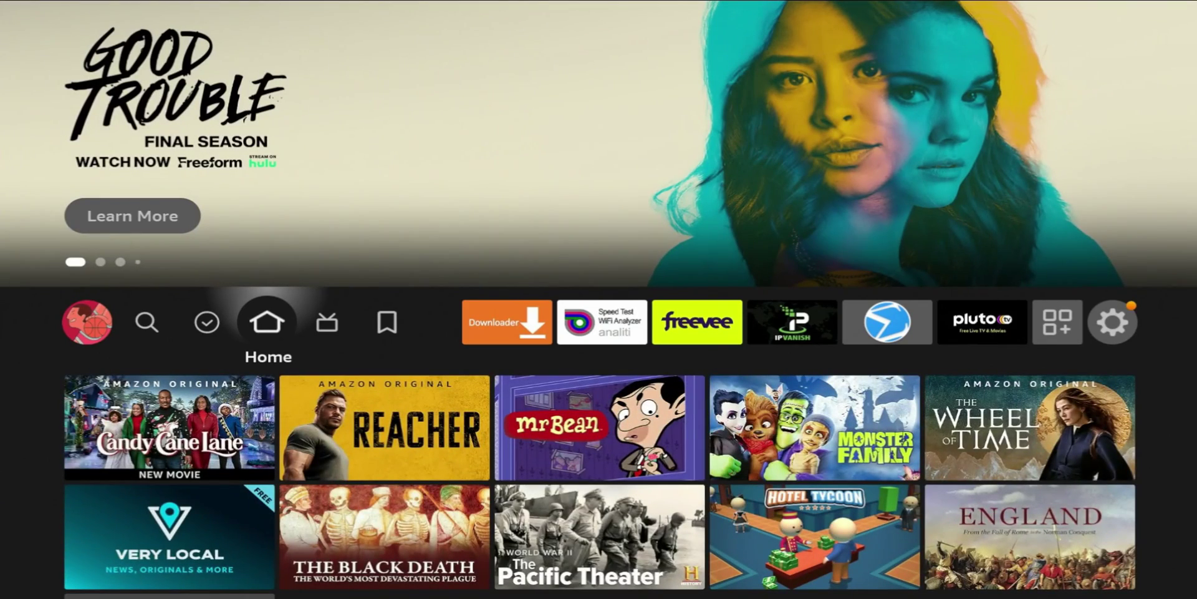
Step: Move right along the top apps row past Downloader to the Settings gear
key(Left)
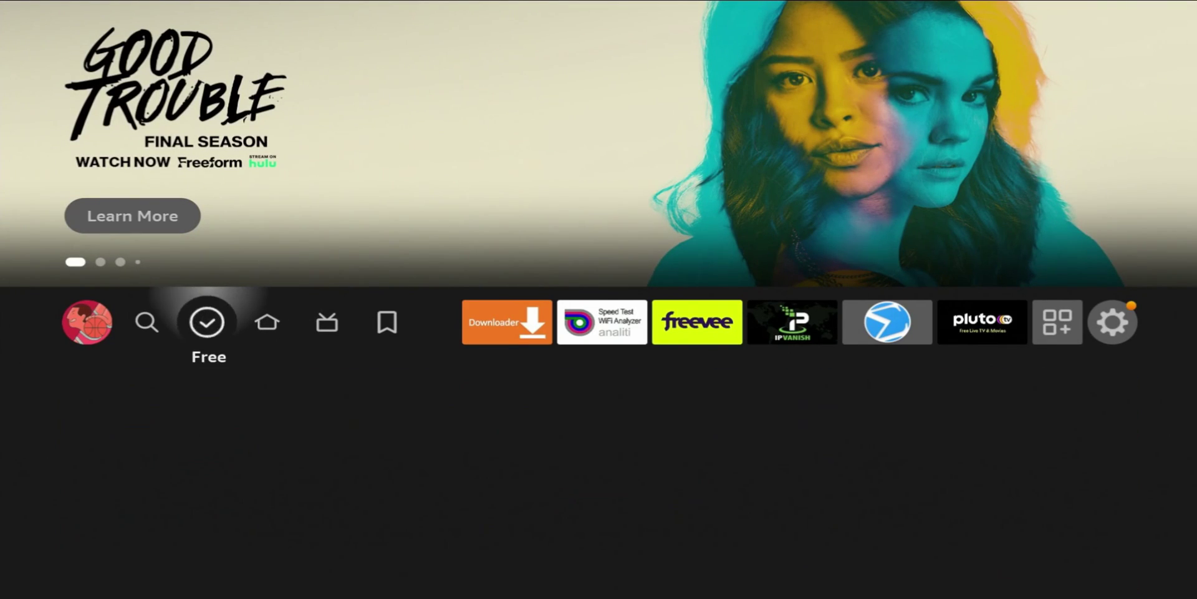
key(Right)
key(Right)
key(Right)
key(Right)
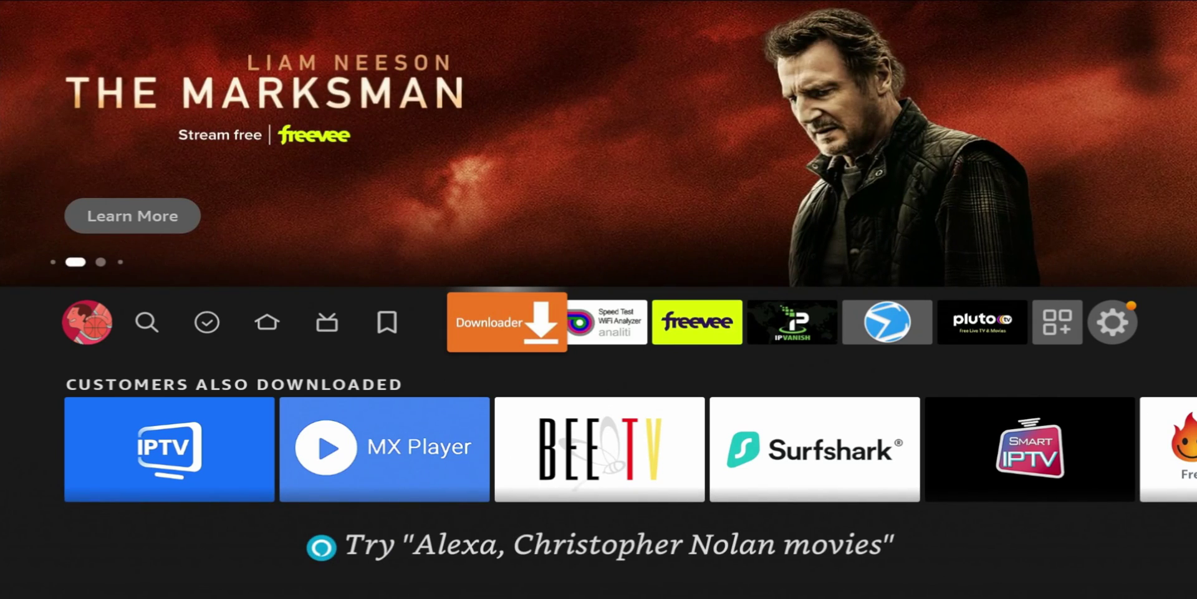
key(Right)
key(Right)
key(Right)
key(Right)
key(Right)
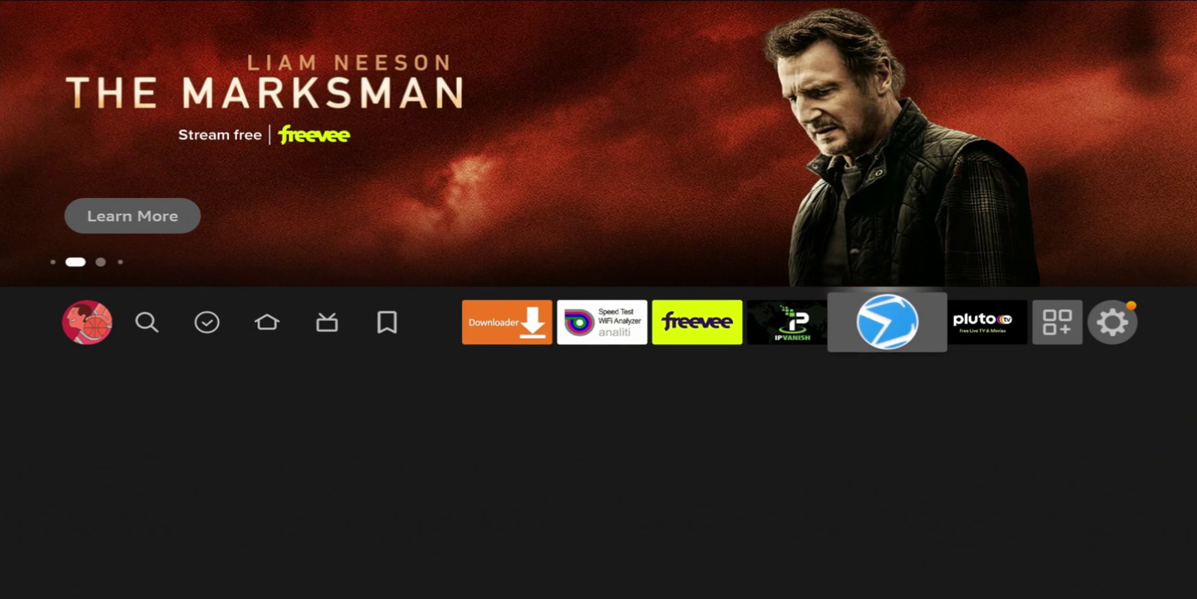
key(Right)
key(Right)
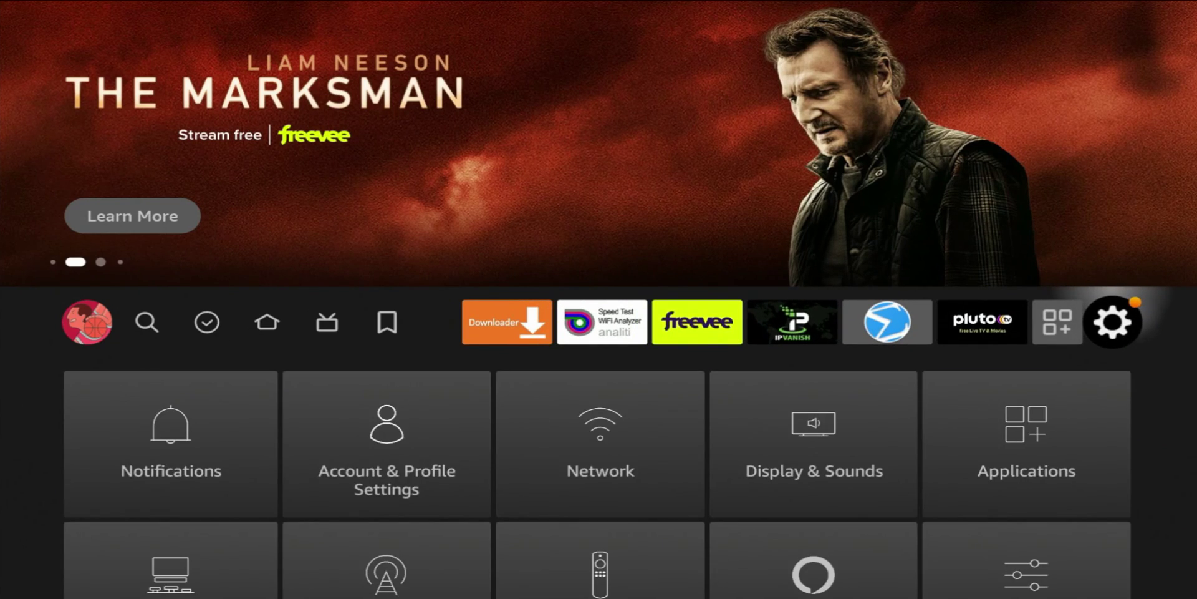
Step: Open My Fire TV and browse About, Developer options and Legal & Compliance
key(Down)
key(Down)
key(Down)
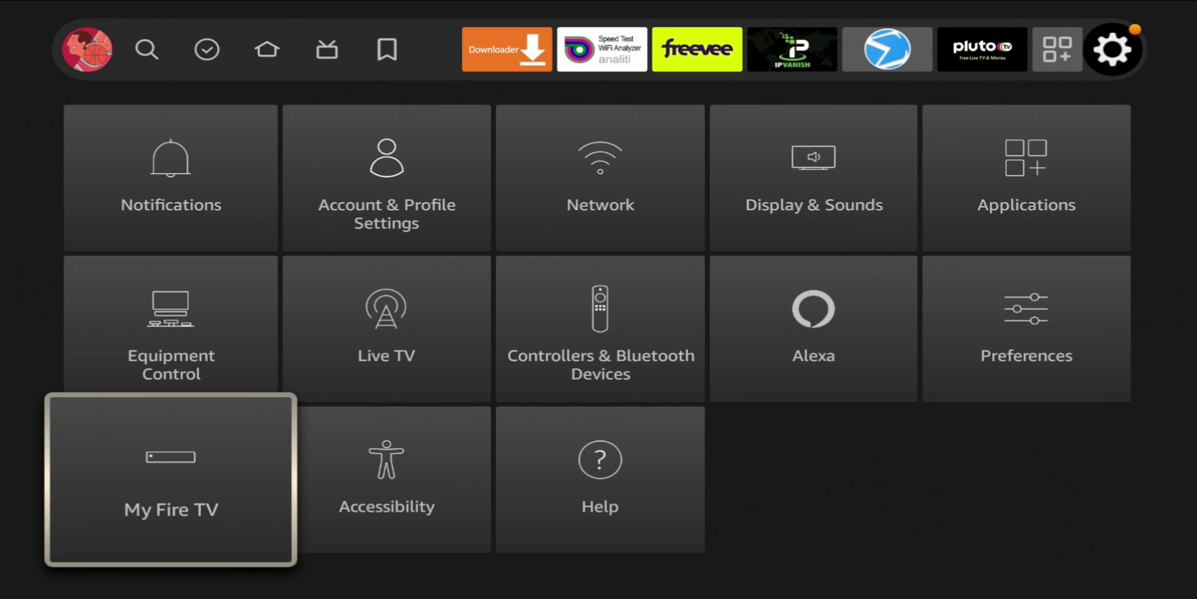
key(Return)
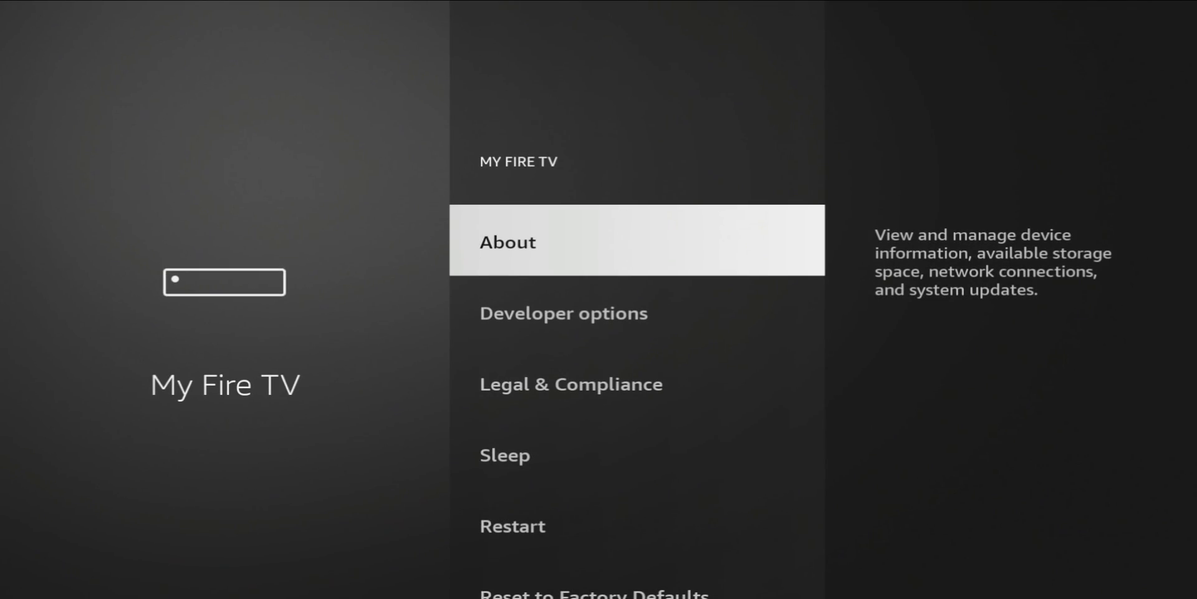
key(Down)
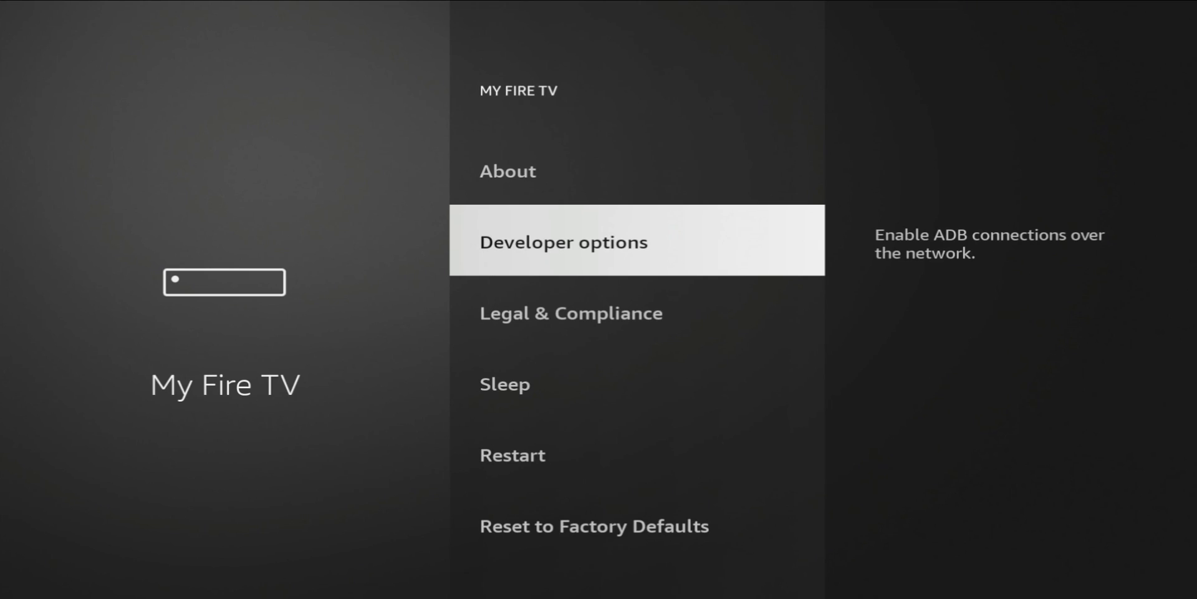
key(Up)
key(Down)
key(Up)
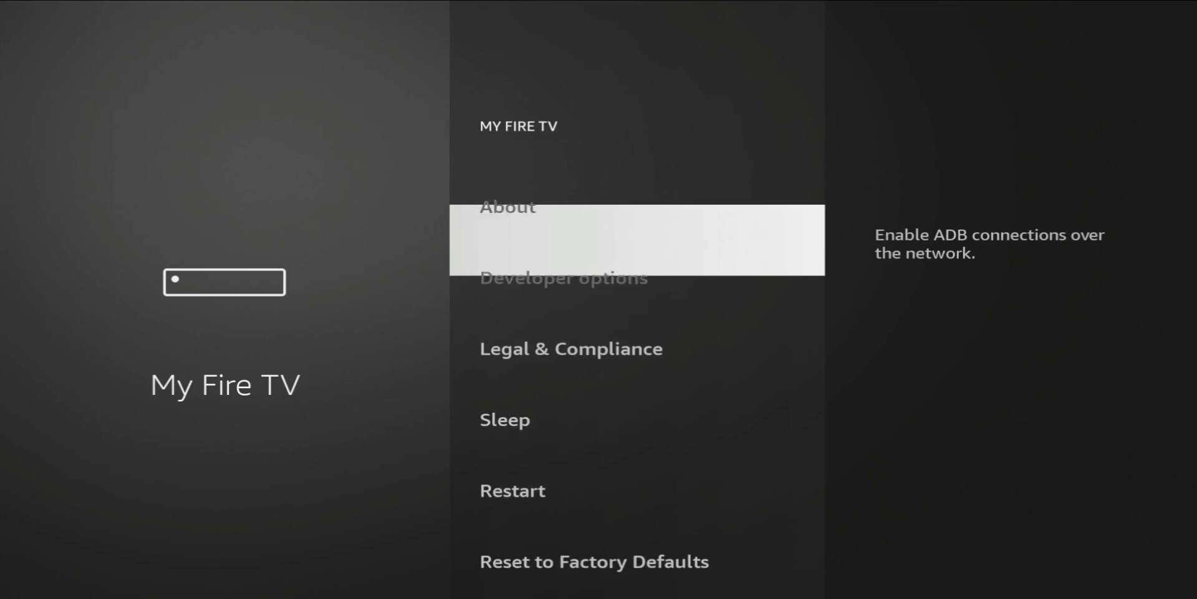
key(Down)
key(Down)
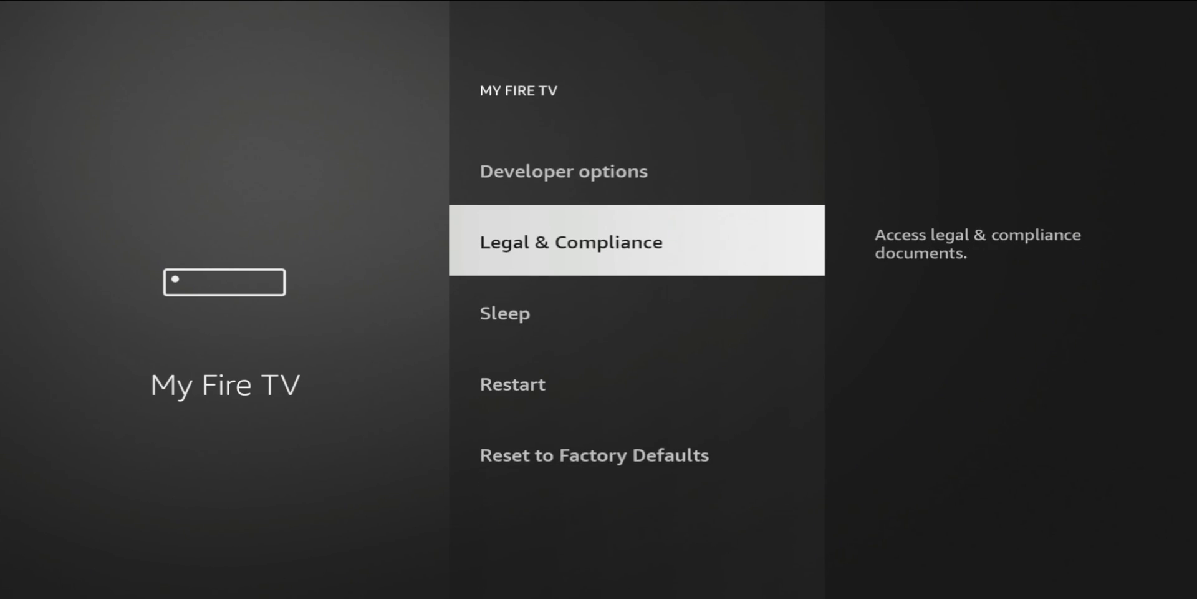
key(Down)
key(Down)
key(Up)
key(Up)
key(Up)
key(Up)
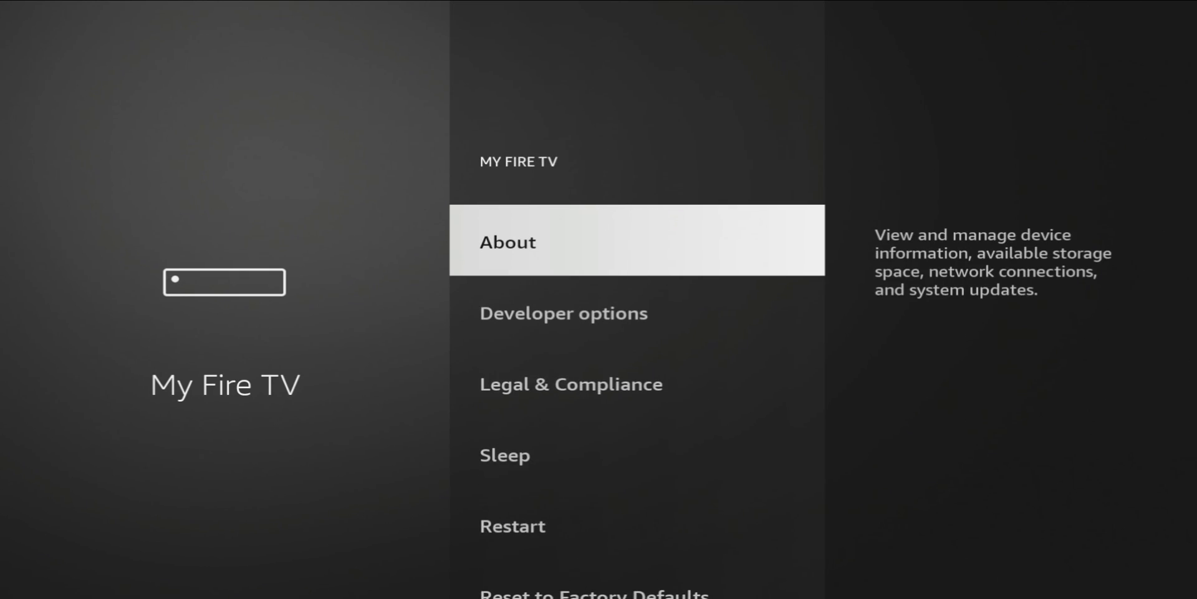
Step: In About, repeatedly select Fire TV Stick 4K Max to confirm developer mode, then return to Developer options
key(Return)
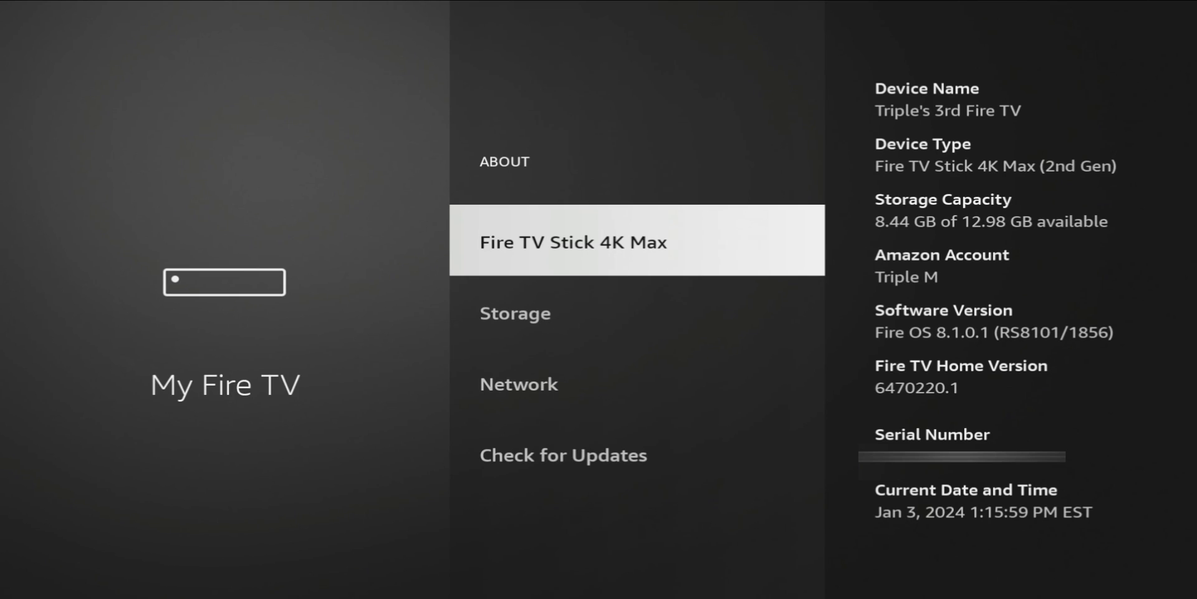
key(Return)
key(Return)
key(Return)
key(Return)
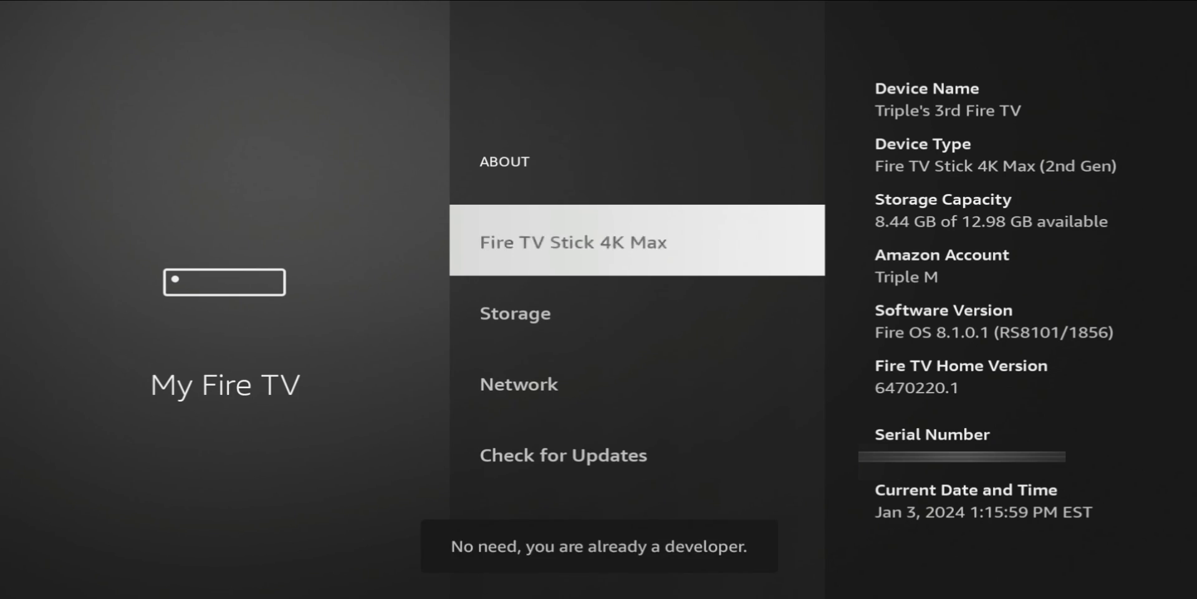
key(Return)
key(Return)
key(Return)
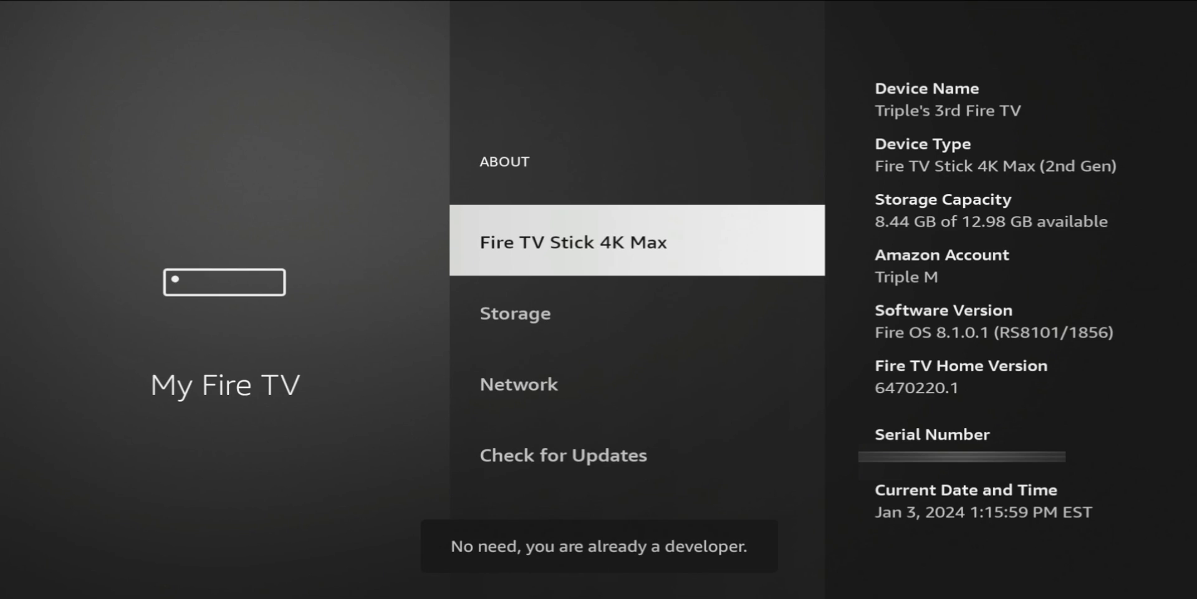
key(Return)
key(Escape)
key(Down)
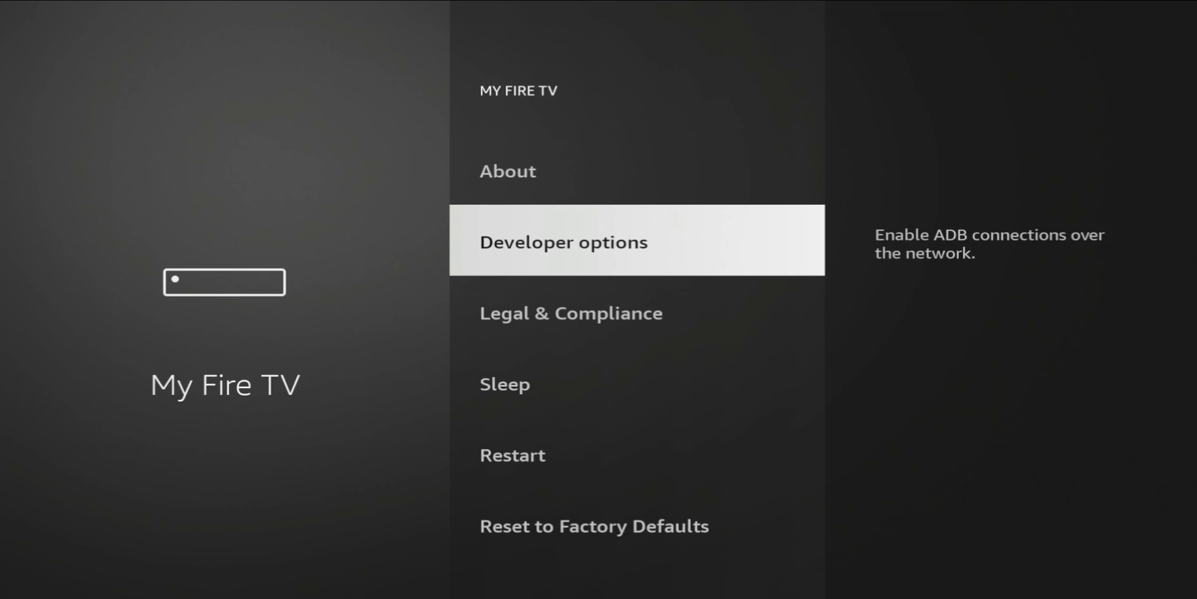
Step: In Developer options > Install unknown apps, switch Downloader to ON
key(Return)
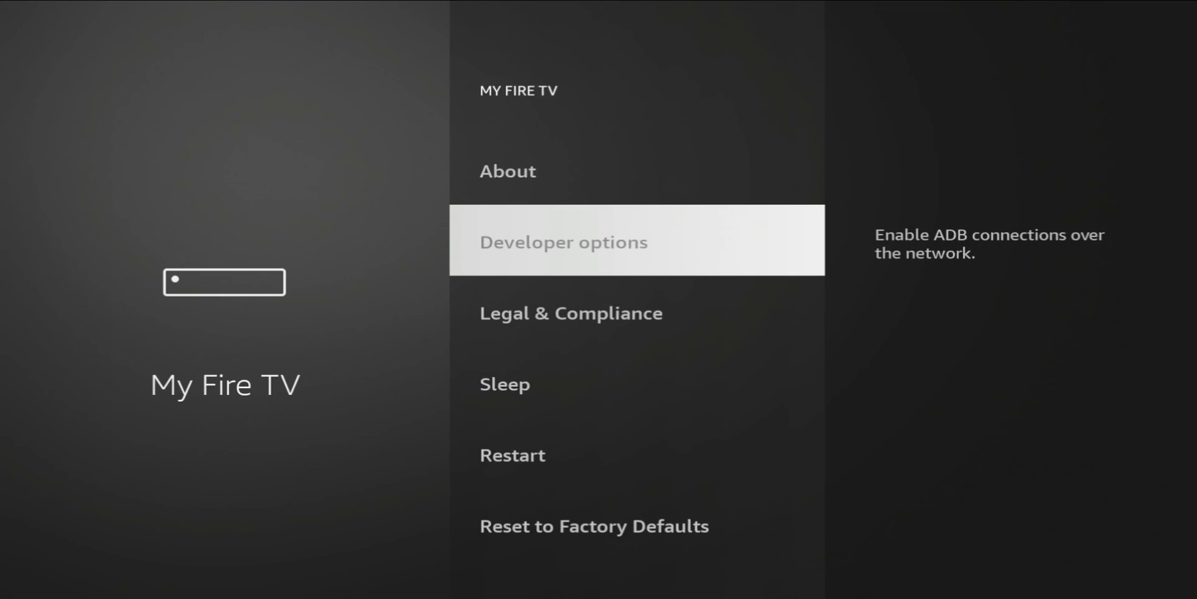
key(Down)
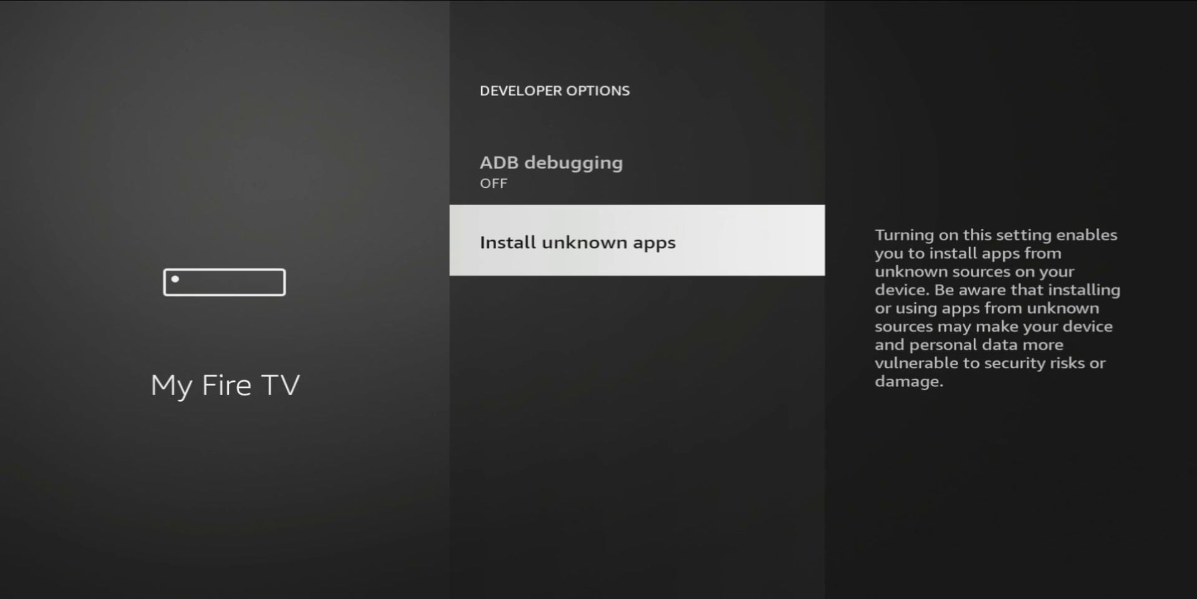
key(Return)
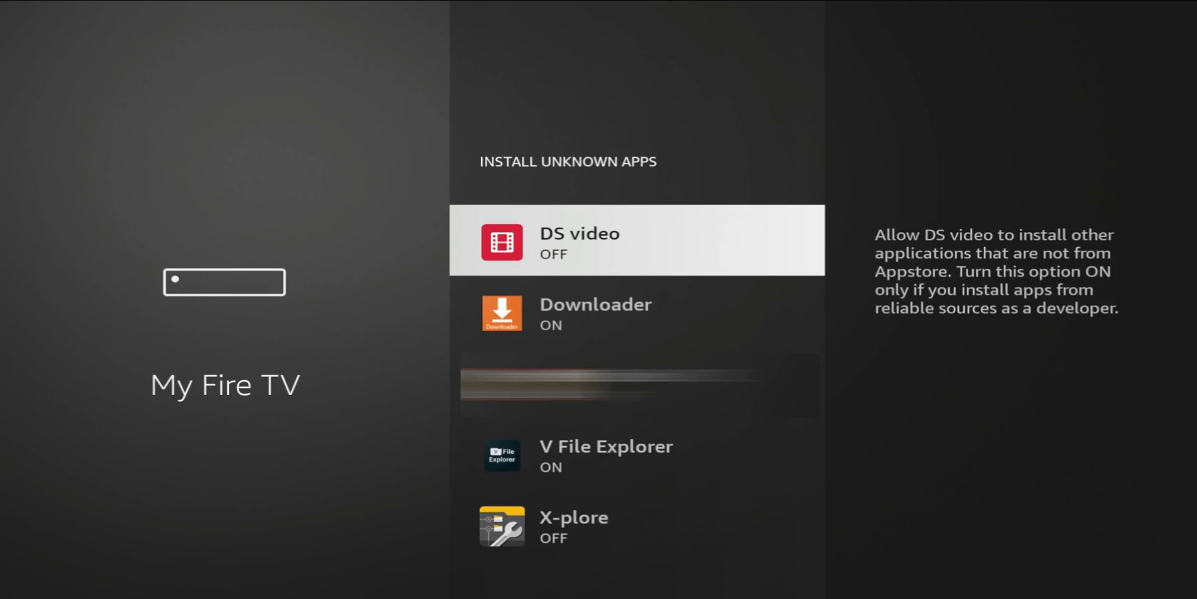
key(Down)
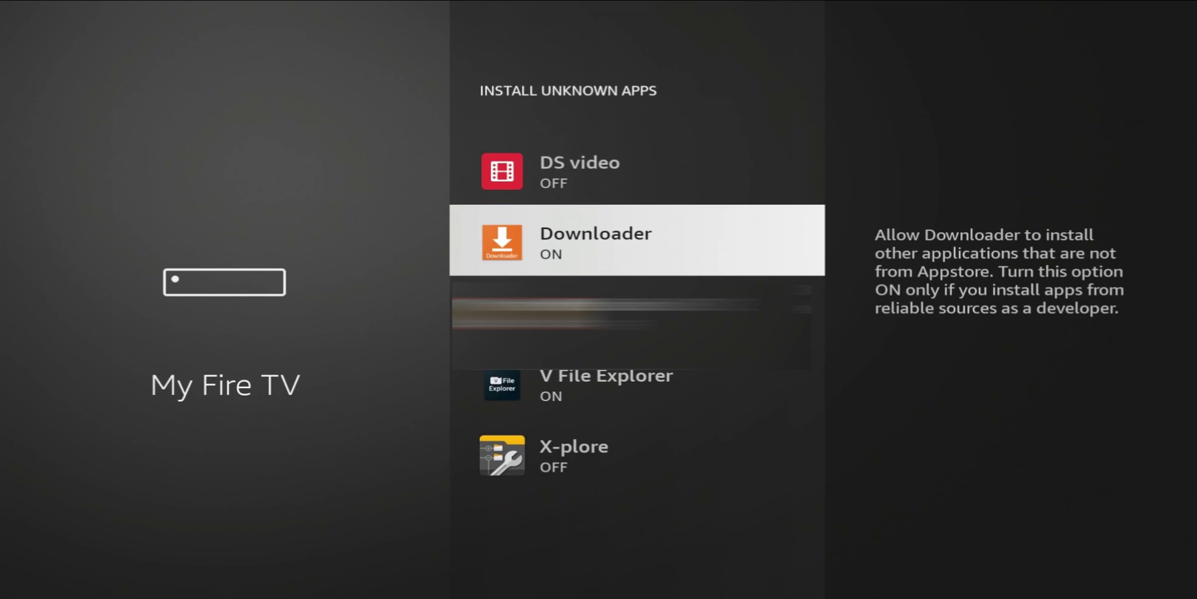
key(Return)
key(Return)
Step: Return Home and move right along the top row toward the Downloader tile
key(Home)
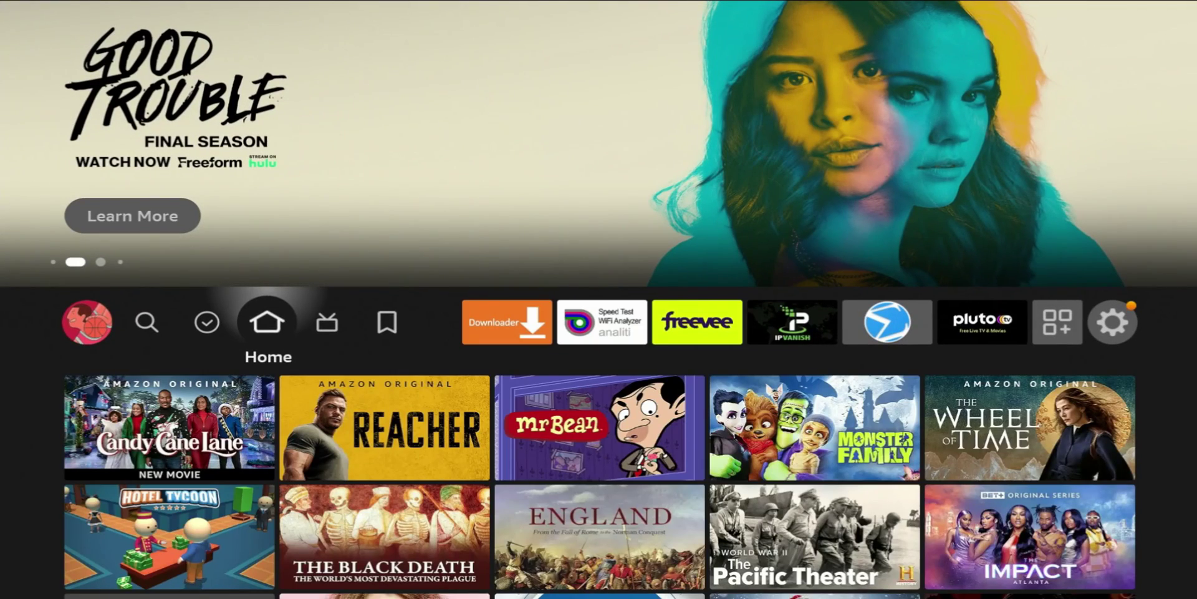
key(Right)
key(Right)
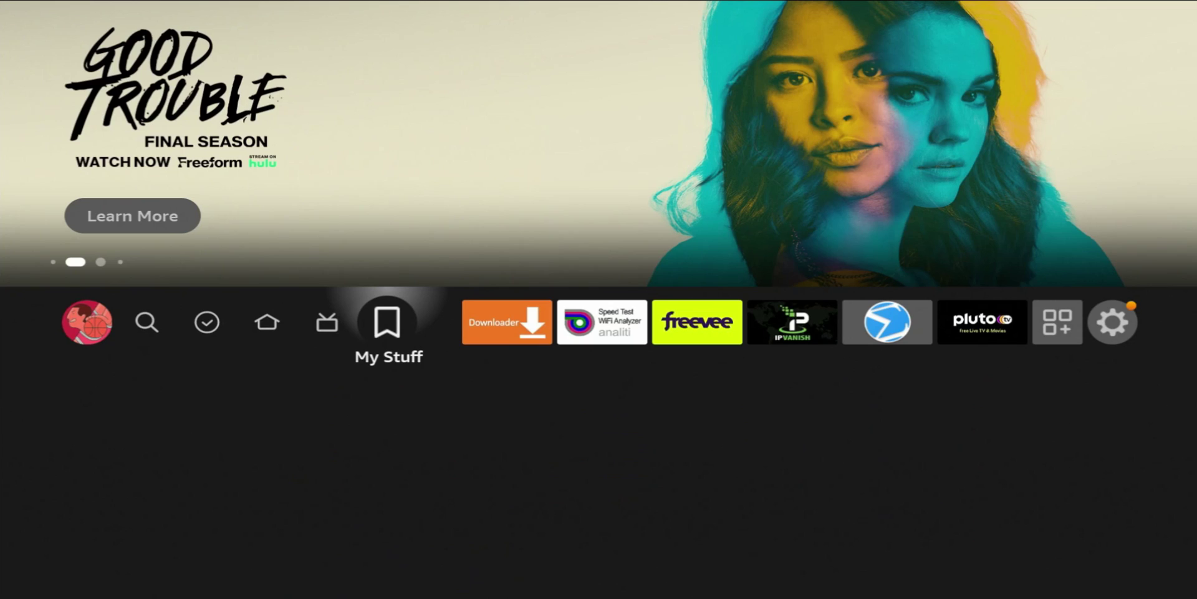
key(Right)
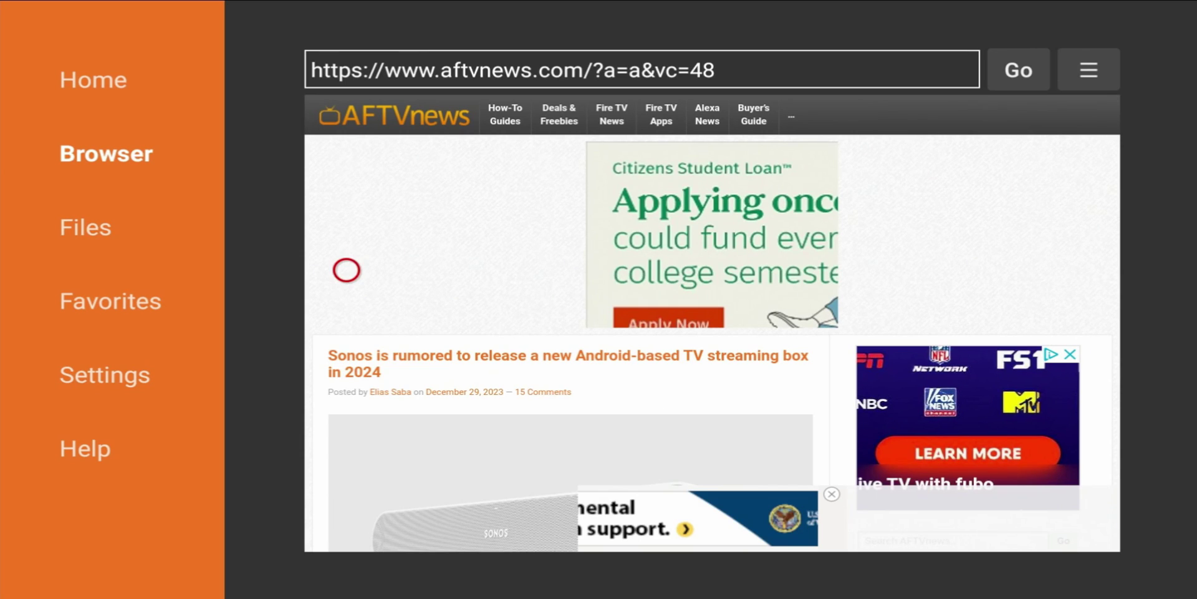
Step: Open Downloader's Home page from the sidebar and bring up the keyboard on its URL field
key(Left)
key(Return)
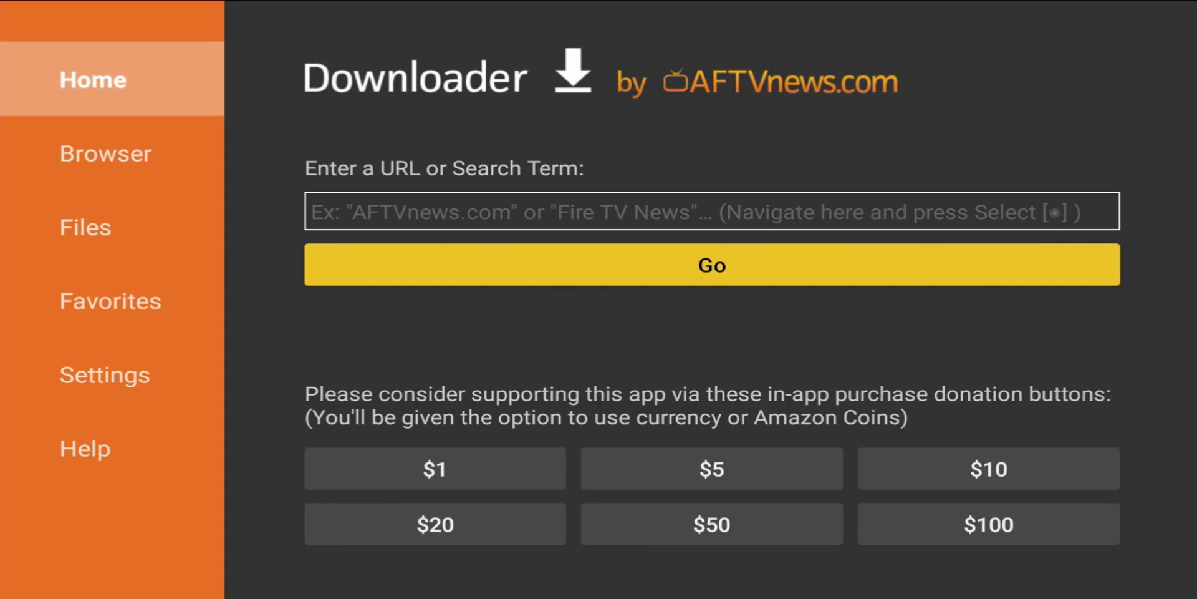
key(Down)
key(Up)
key(Up)
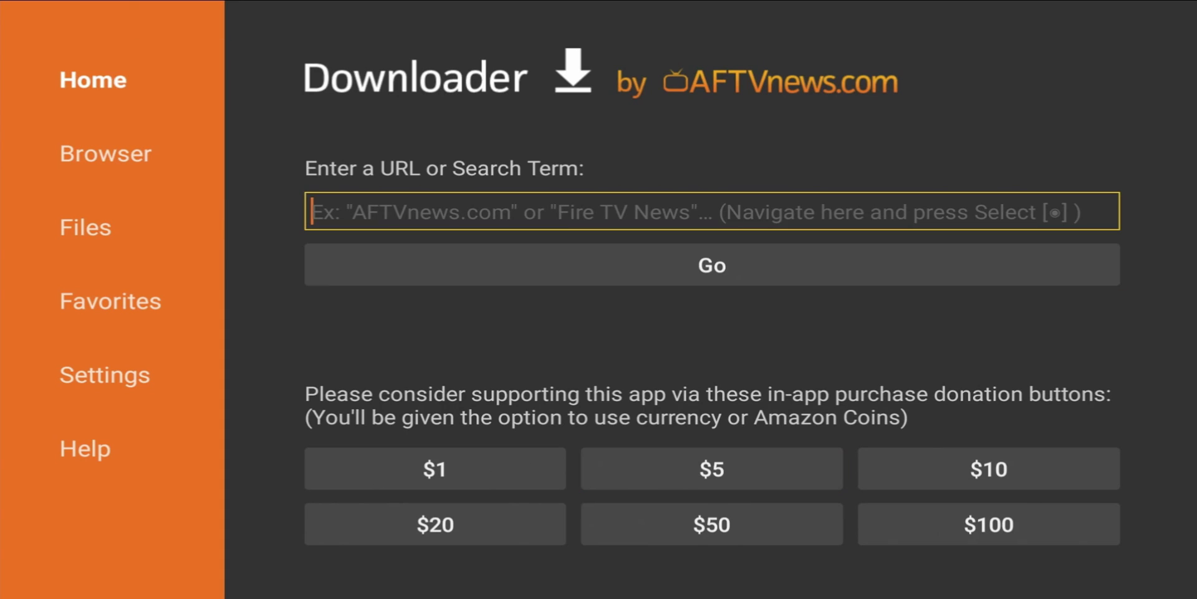
key(Left)
key(Down)
key(Right)
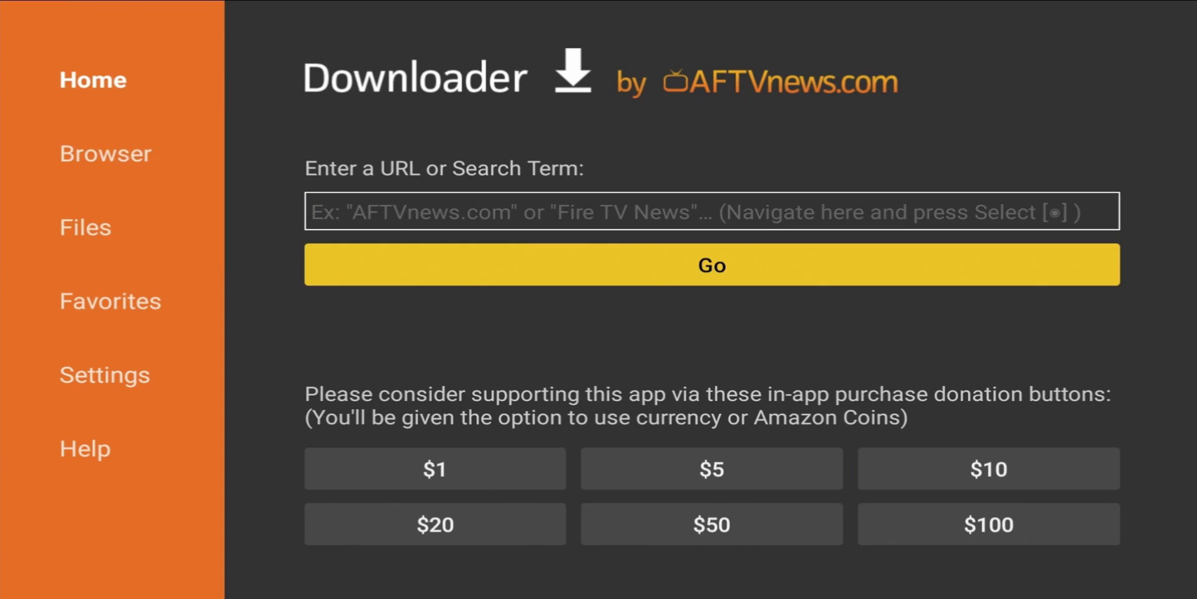
key(Up)
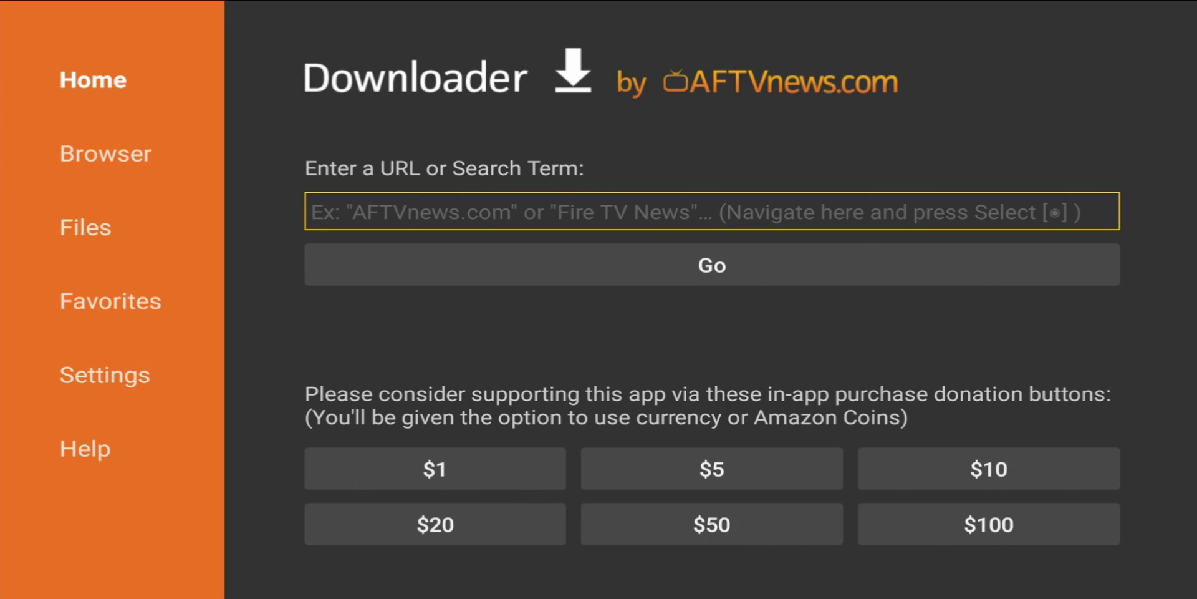
key(Return)
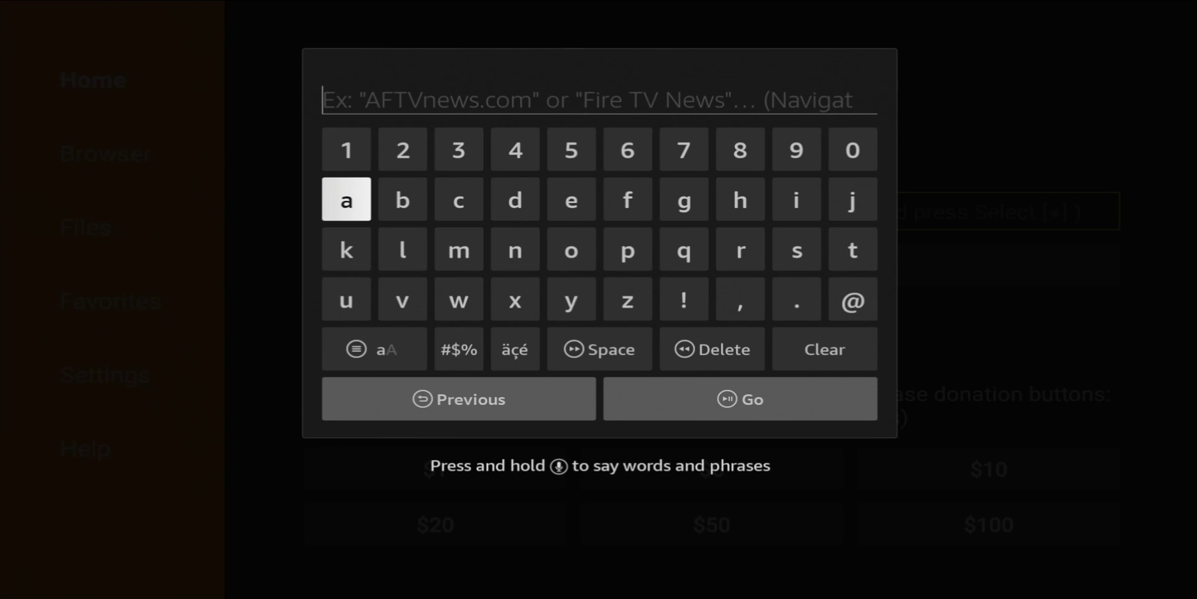
Step: Voice-enter 'Mouse toggle APK' and submit the search
key(XF86AudioMic)
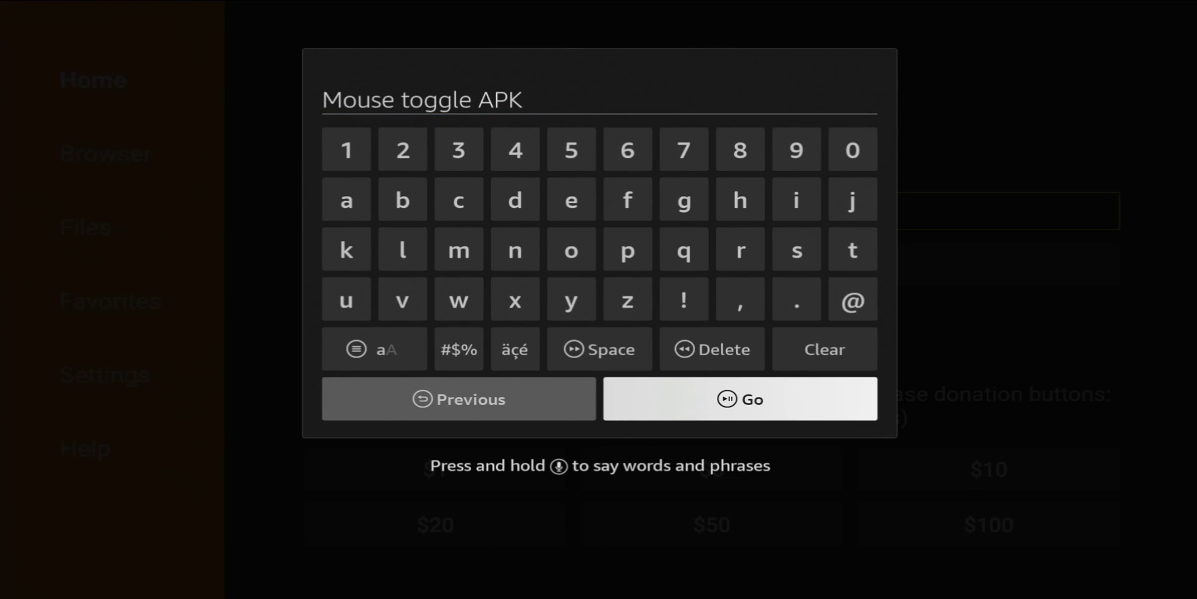
key(Return)
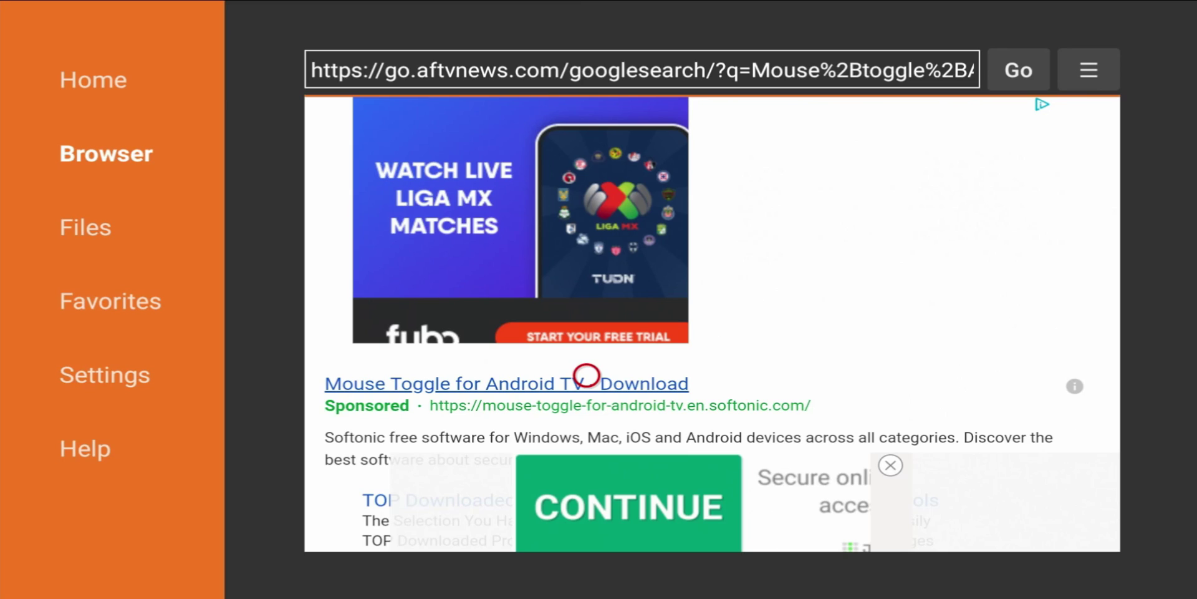
Step: Browse the search results and open the HappyMod link 'Mouse Toggle for Fire TV APK v1.12'
scroll(586, 530, down, 5)
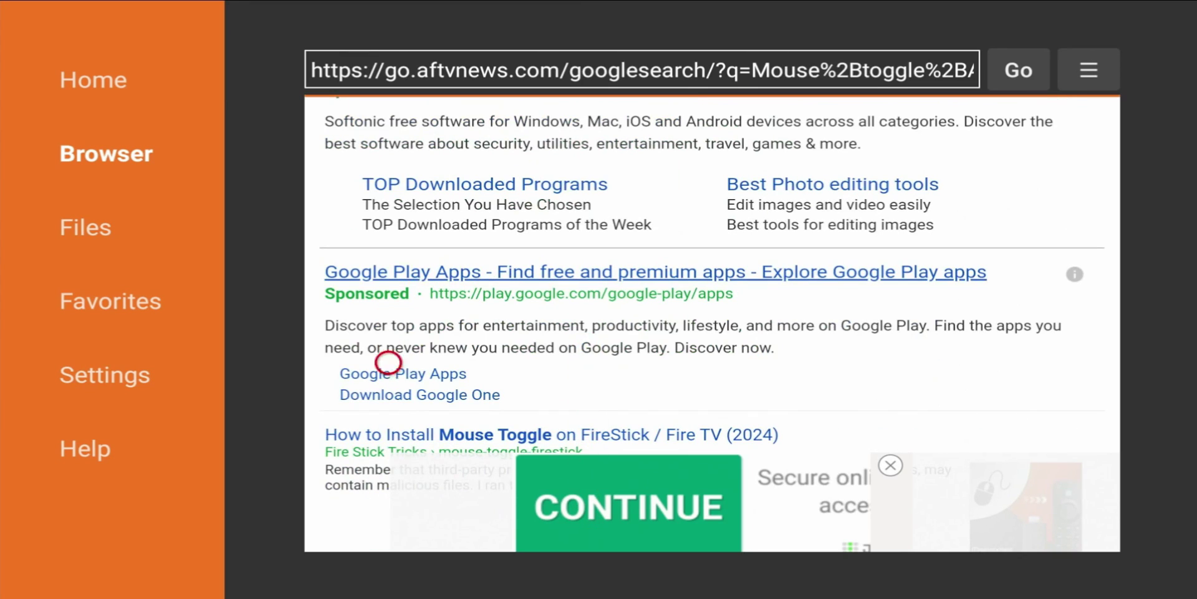
scroll(388, 529, down, 3)
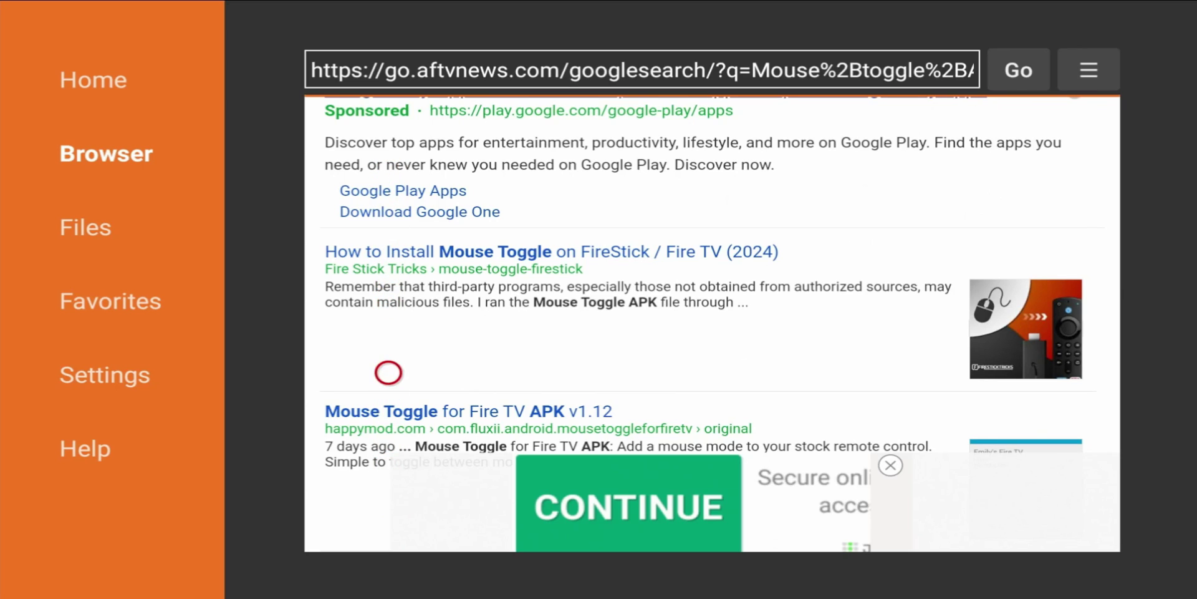
scroll(388, 529, down, 7)
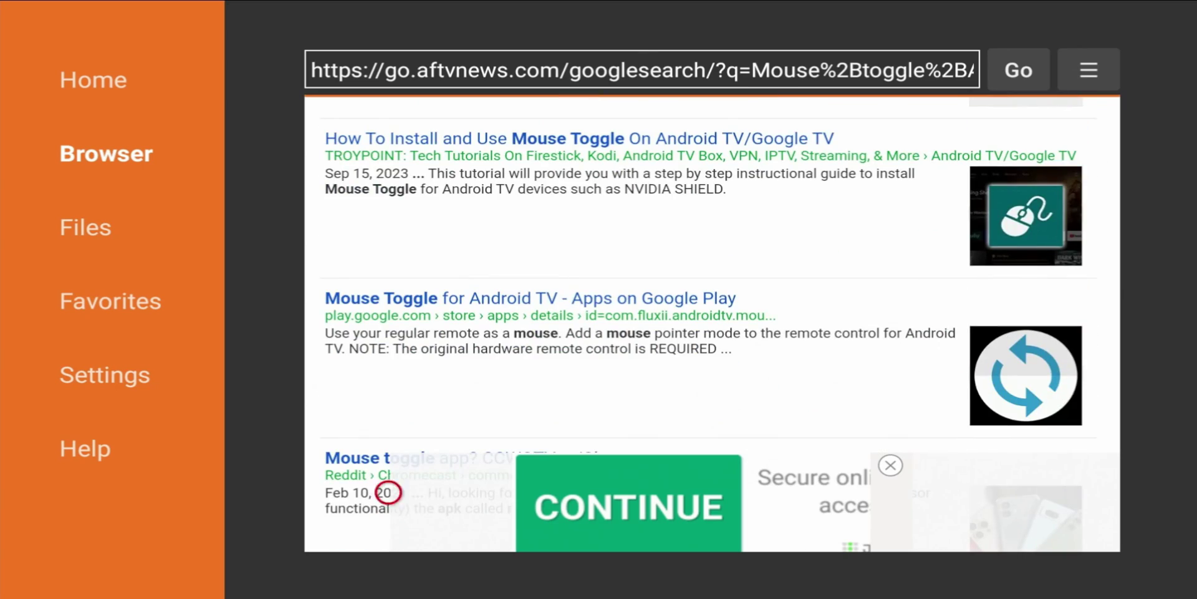
scroll(388, 118, up, 5)
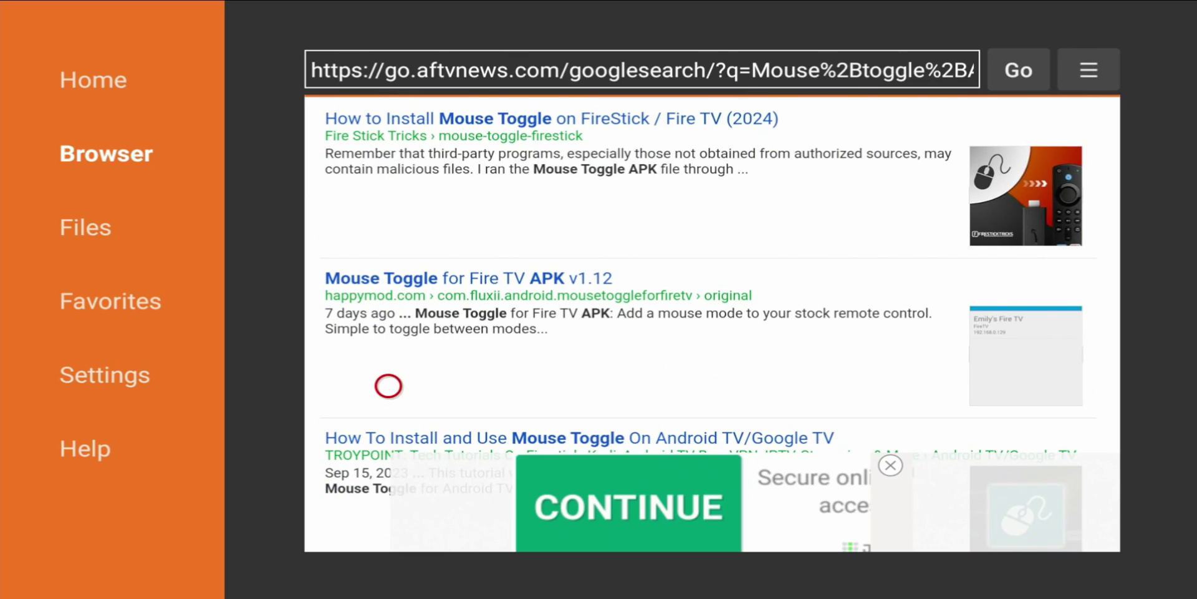
scroll(388, 114, up, 2)
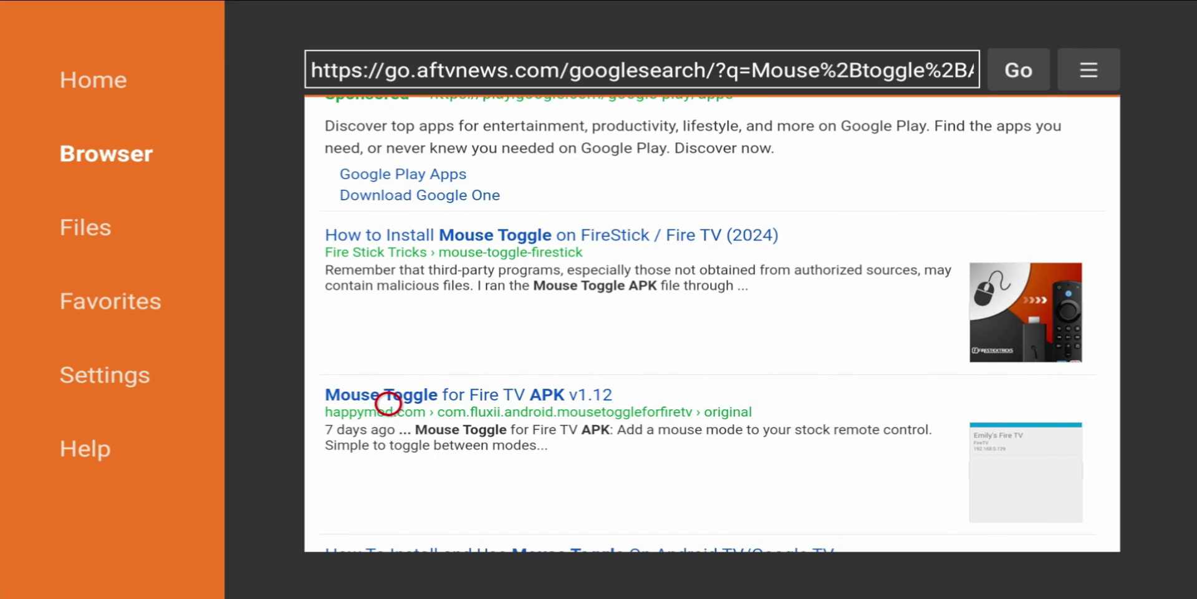
click(388, 403)
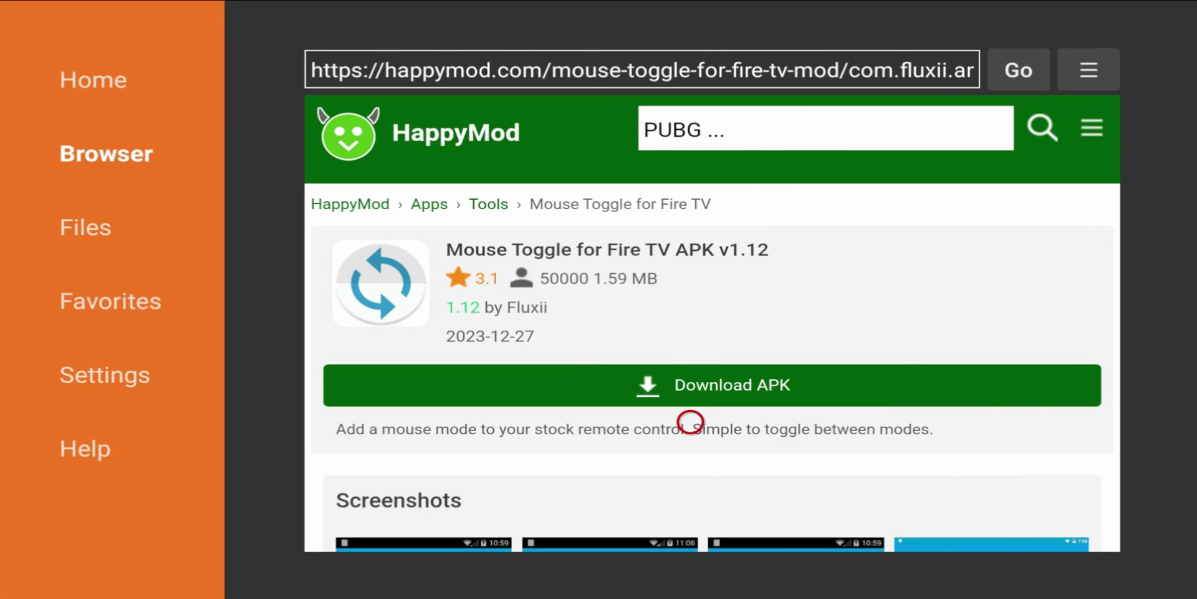
Step: Download the 1.7 MB Mouse Toggle APK, install it, and finish with Done without launching it
click(690, 375)
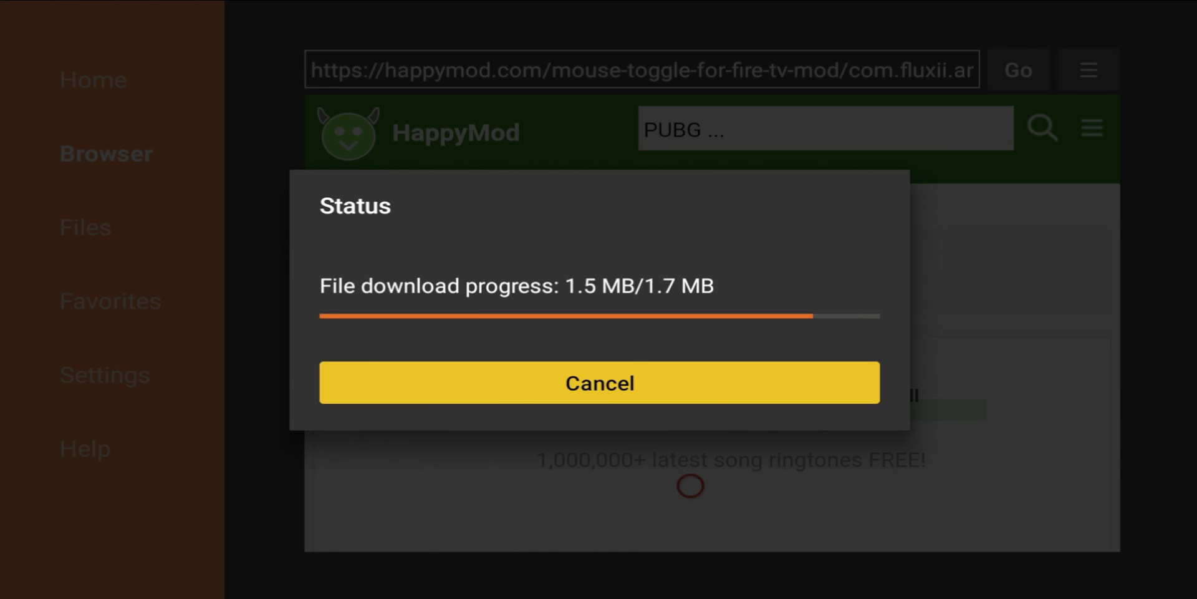
key(Return)
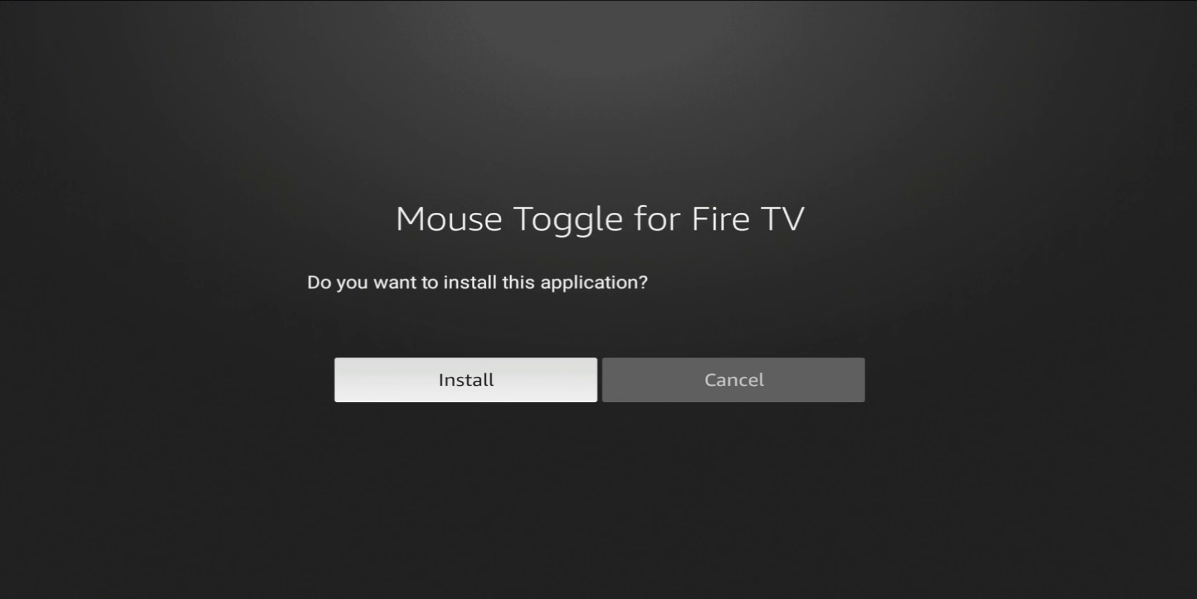
key(Return)
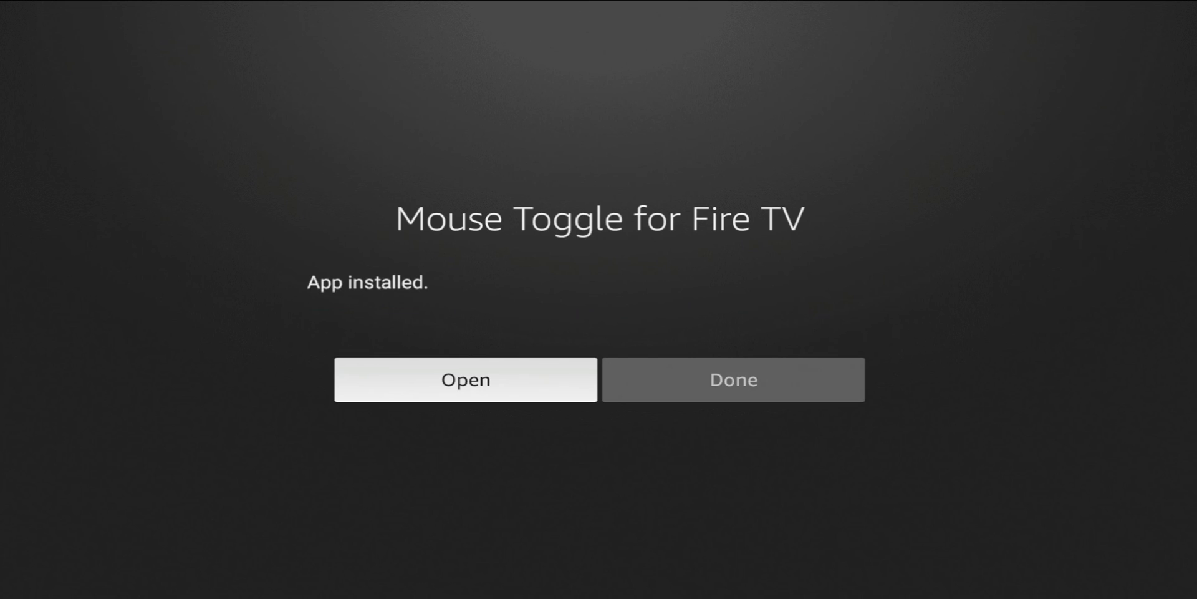
key(Right)
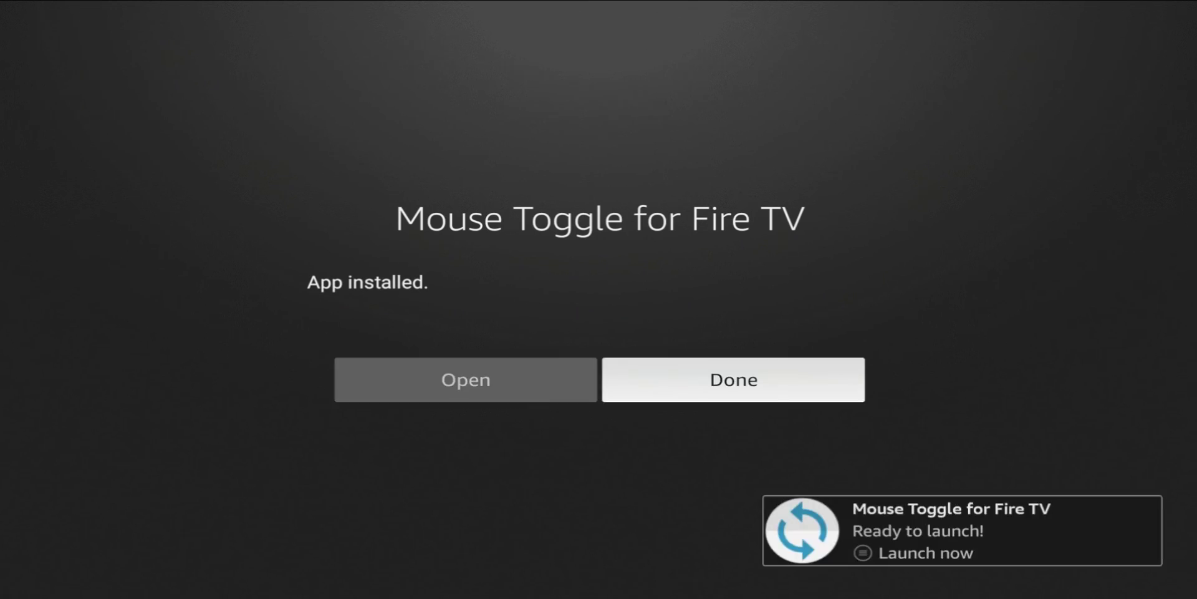
key(Return)
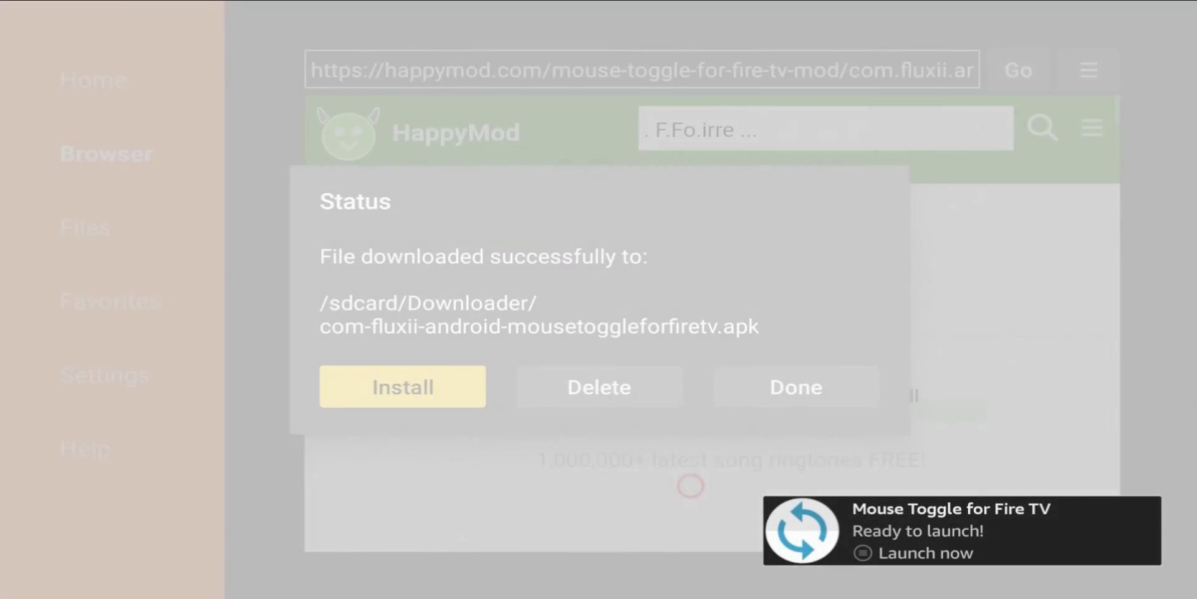
Step: Delete the Mouse Toggle APK from /sdcard/Downloader, confirming the deletion, then return Home
key(Right)
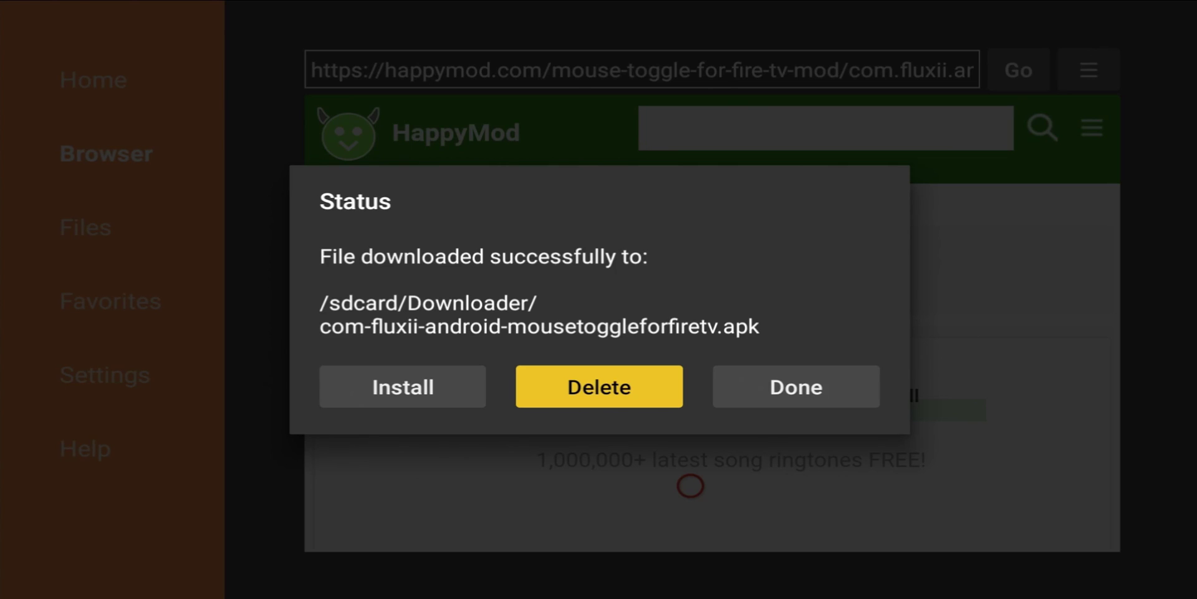
key(Return)
key(Left)
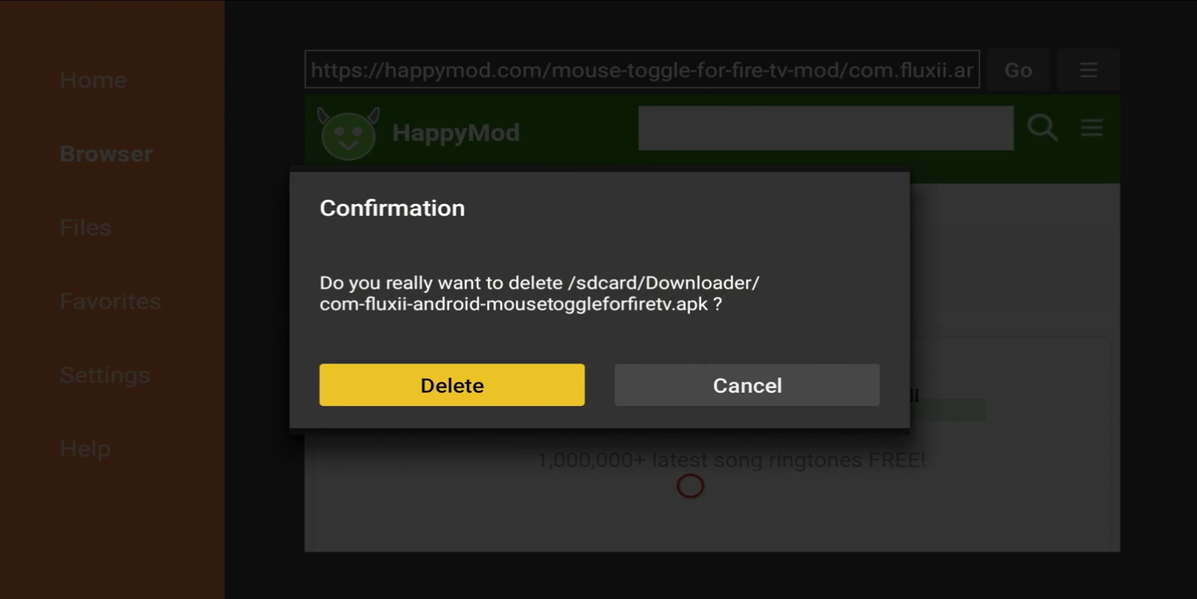
key(Return)
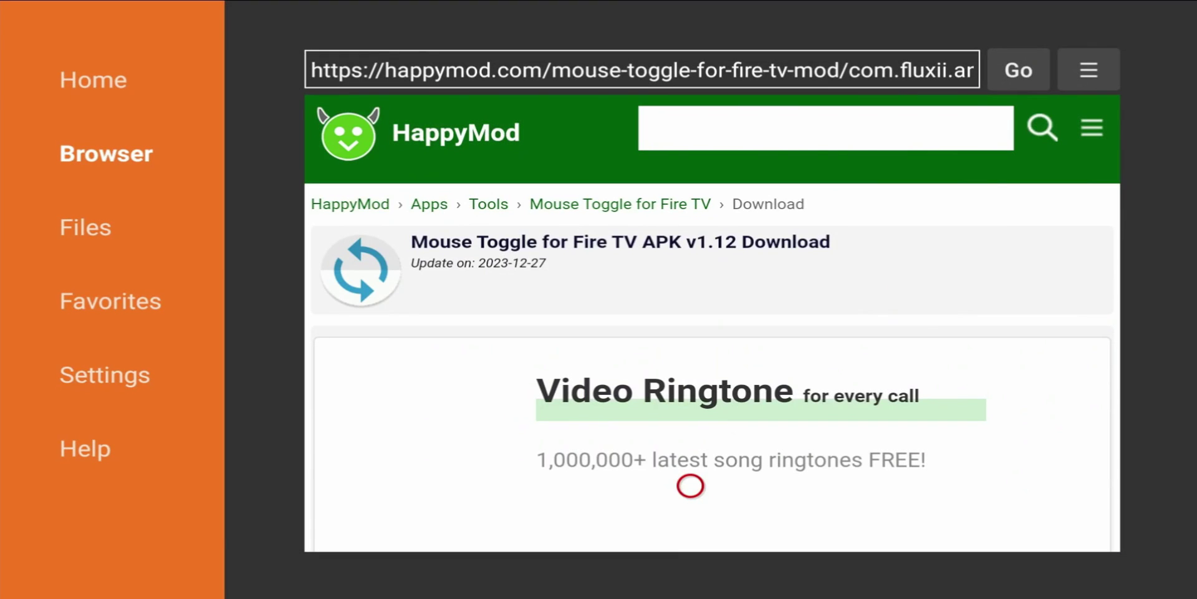
key(Home)
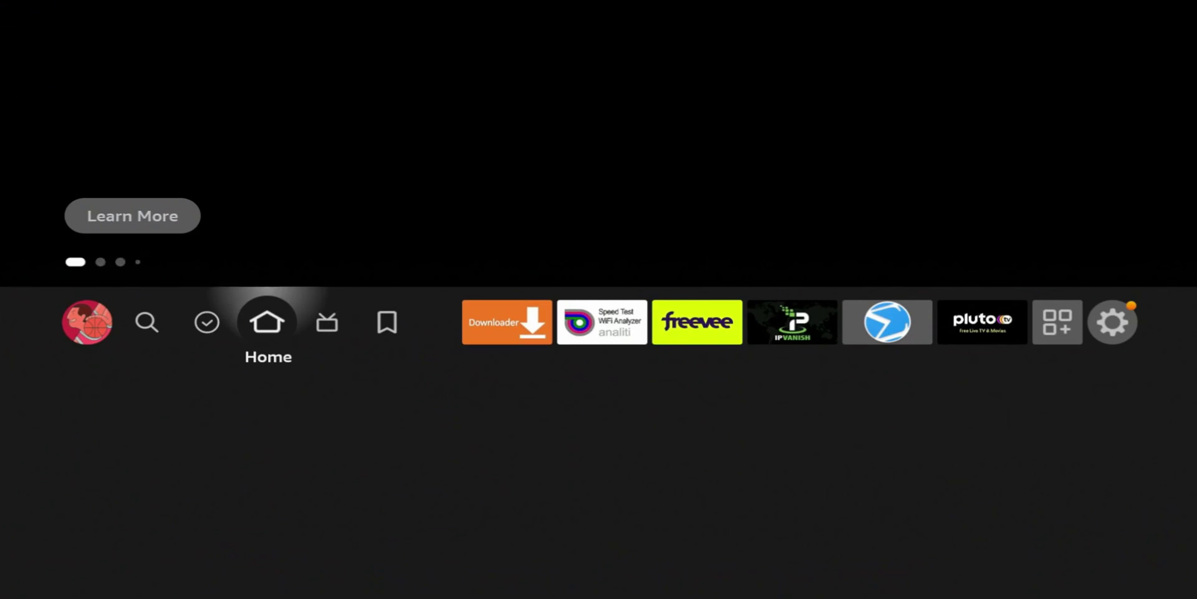